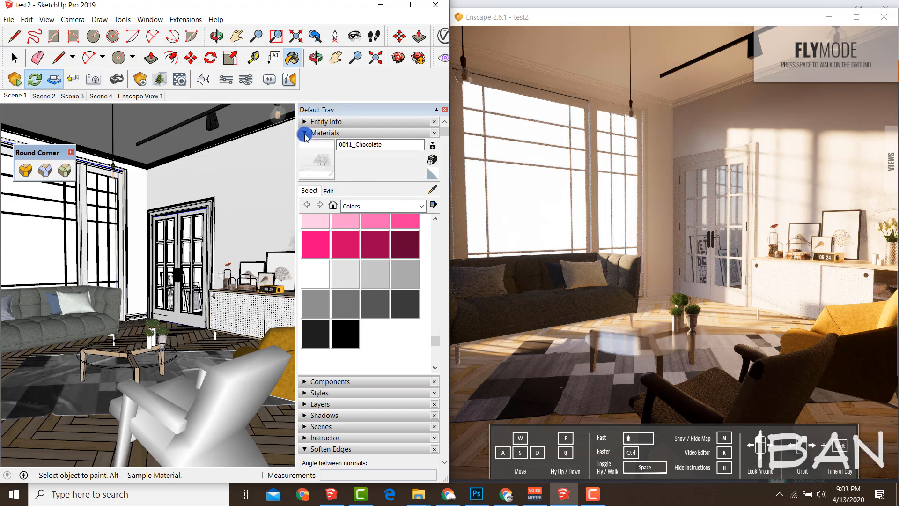
Step: Collapse the material settings and set the model's shadow time to 09:00 PM for a night scene
{"action": "left_click", "coordinate": [326, 133]}
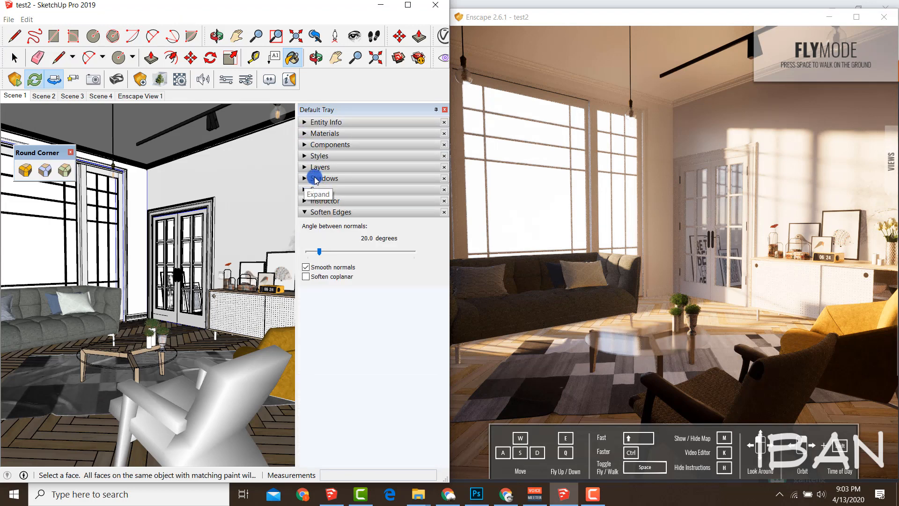
{"action": "left_click", "coordinate": [306, 179]}
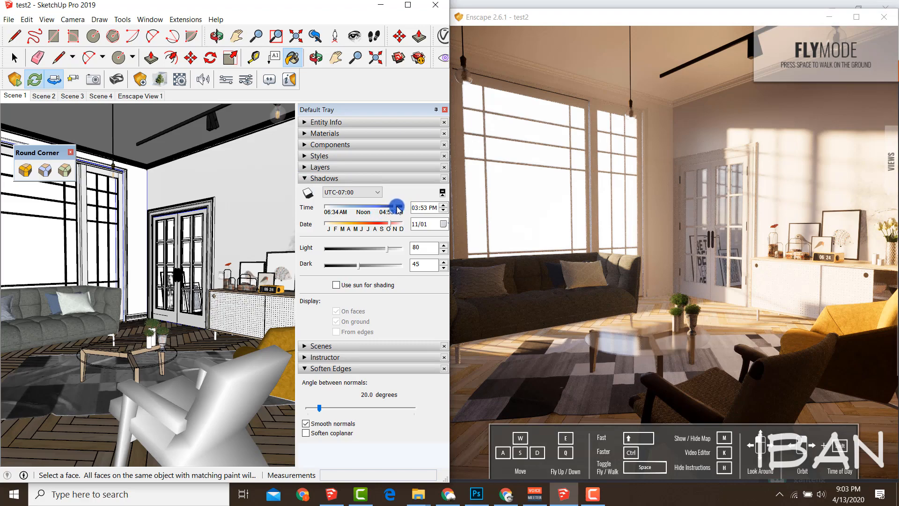
{"action": "left_click_drag", "start_coordinate": [397, 208], "coordinate": [424, 200]}
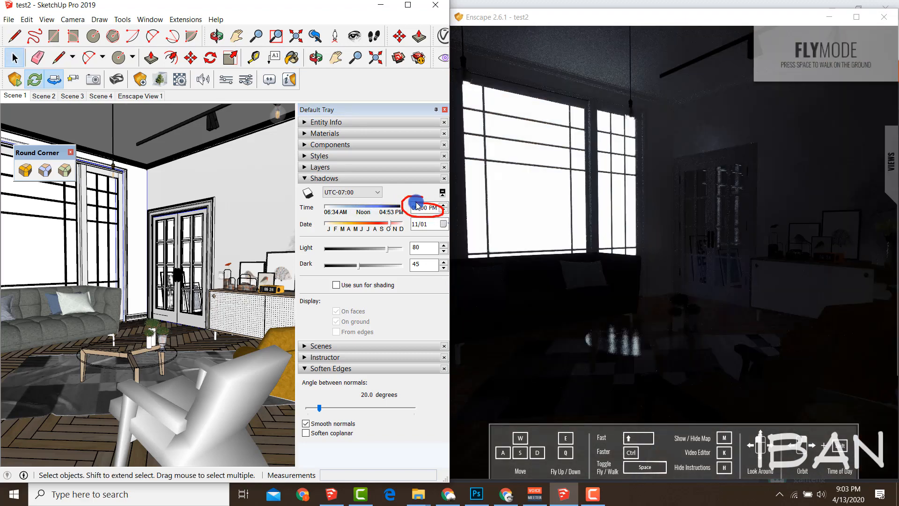
{"action": "left_click", "coordinate": [420, 208]}
Step: Open the Enscape Objects window that holds the light sources
{"action": "left_click", "coordinate": [100, 99]}
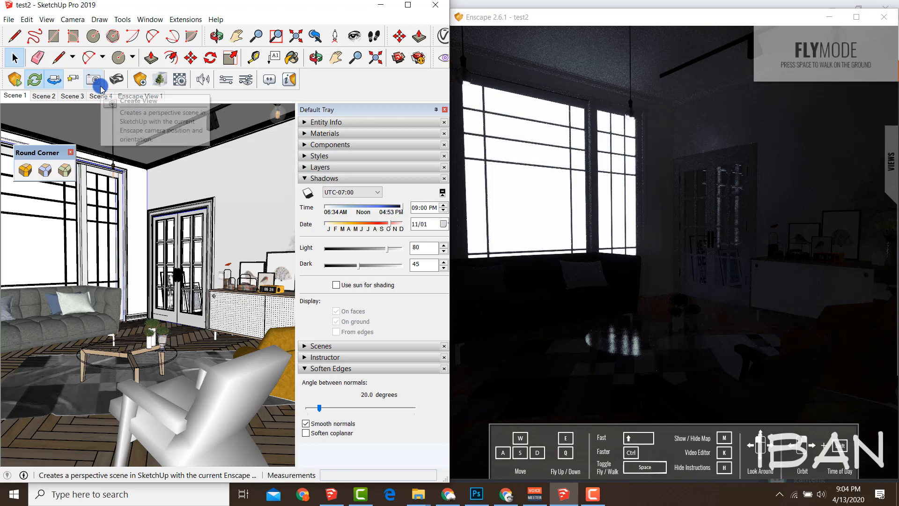
{"action": "left_click", "coordinate": [94, 79]}
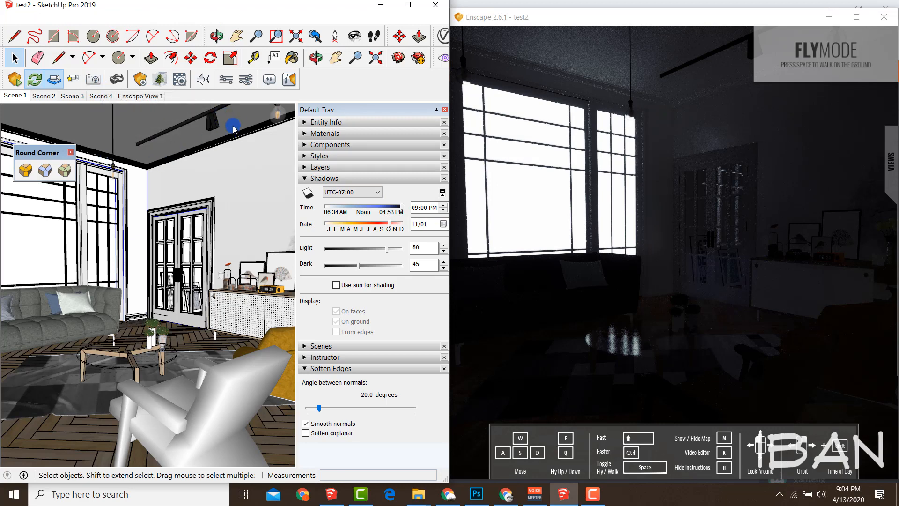
{"action": "left_click", "coordinate": [186, 19]}
{"action": "mouse_move", "coordinate": [199, 54]}
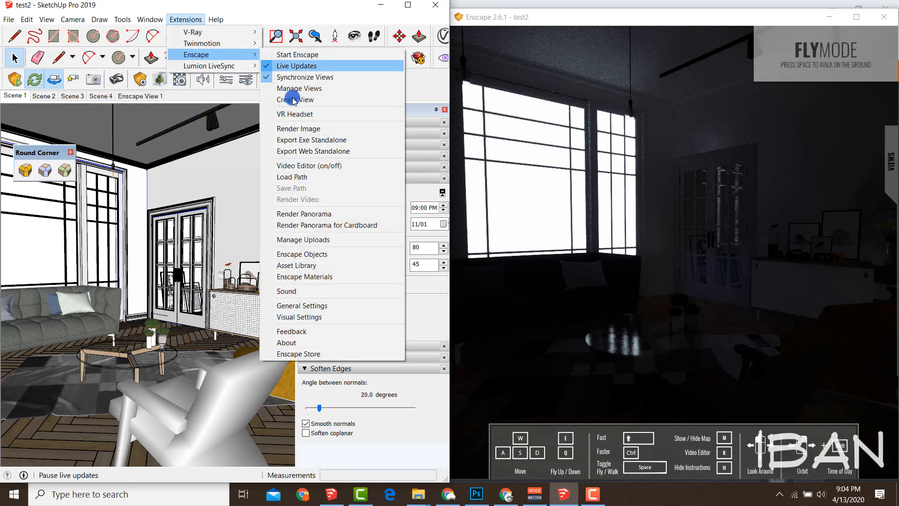
{"action": "left_click", "coordinate": [307, 256]}
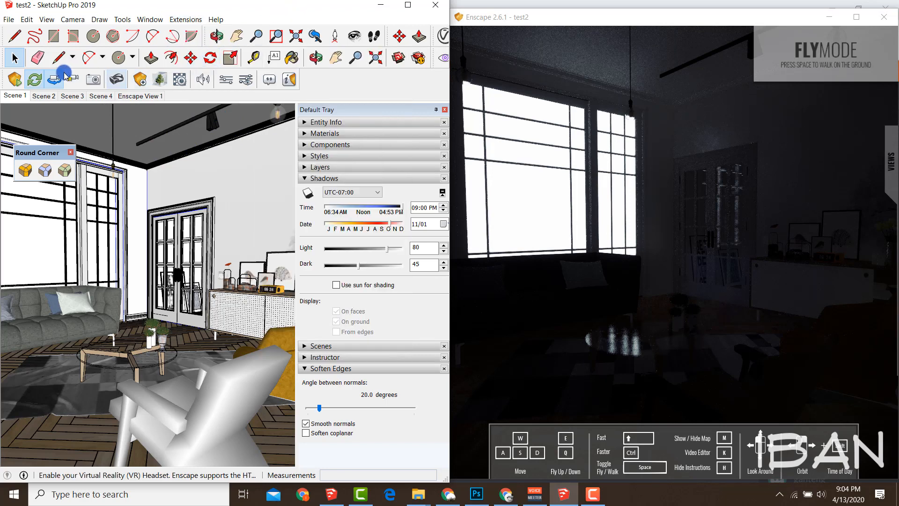
{"action": "mouse_move", "coordinate": [64, 75]}
{"action": "left_mouse_down"}
{"action": "mouse_move", "coordinate": [188, 81]}
{"action": "mouse_move", "coordinate": [207, 59]}
{"action": "mouse_move", "coordinate": [6, 74]}
{"action": "left_mouse_up"}
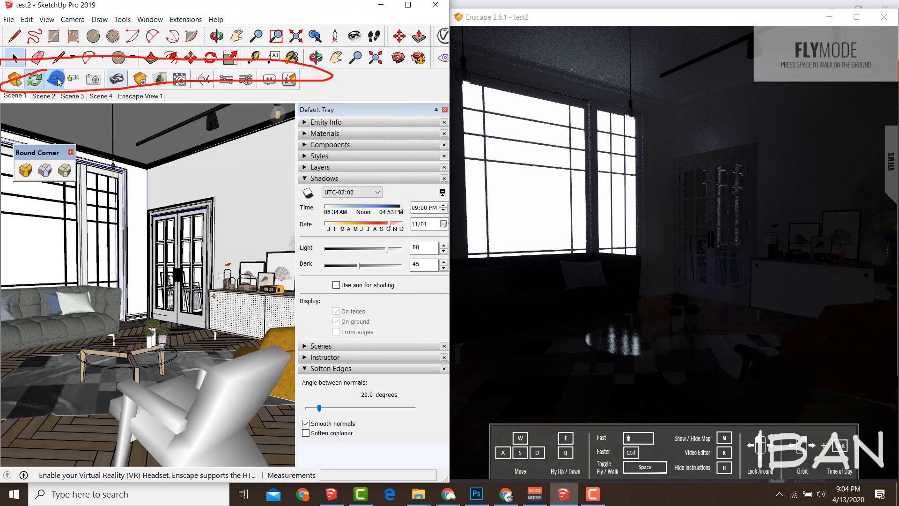
{"action": "left_click", "coordinate": [142, 80]}
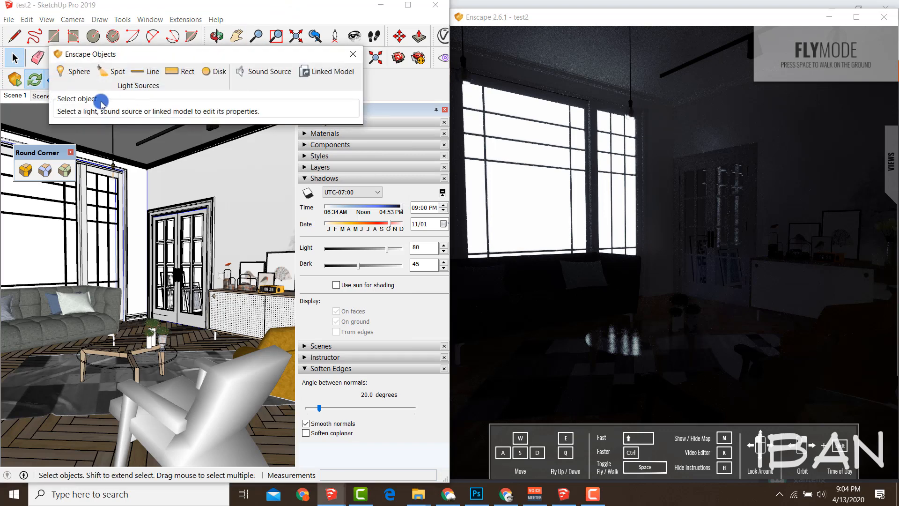
Step: Place a sphere light about 103 mm straight below the nearest pendant bulb
{"action": "left_click", "coordinate": [74, 77]}
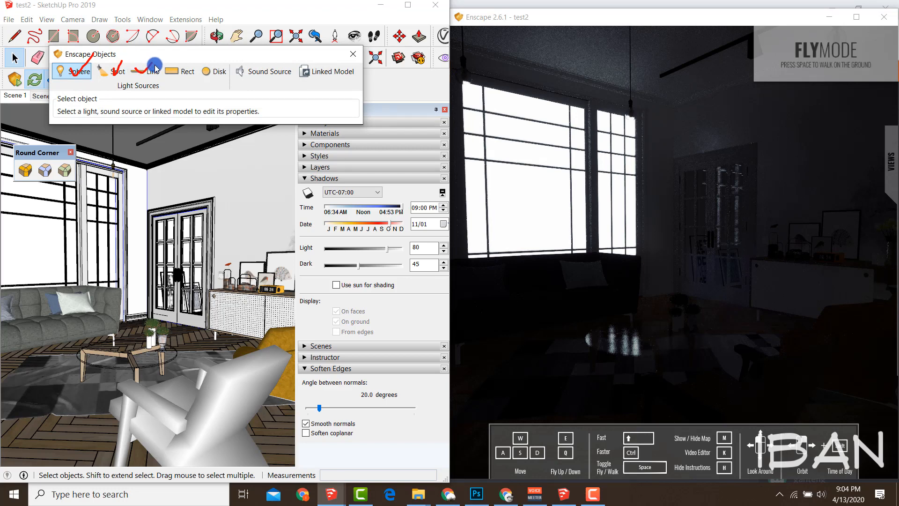
{"action": "left_click", "coordinate": [75, 75]}
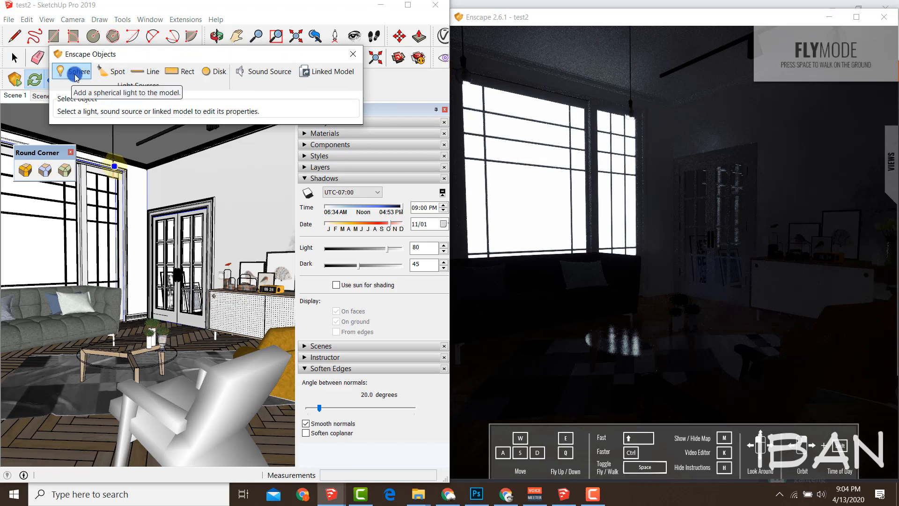
{"action": "mouse_move", "coordinate": [144, 237]}
{"action": "middle_mouse_down"}
{"action": "mouse_move", "coordinate": [159, 284]}
{"action": "mouse_move", "coordinate": [167, 248]}
{"action": "middle_mouse_up"}
{"action": "left_click", "coordinate": [170, 247]}
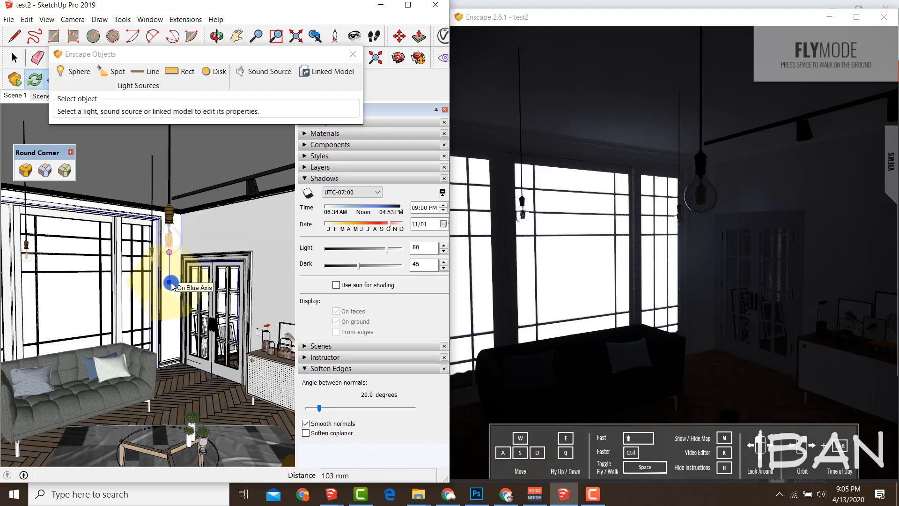
{"action": "left_click", "coordinate": [171, 285]}
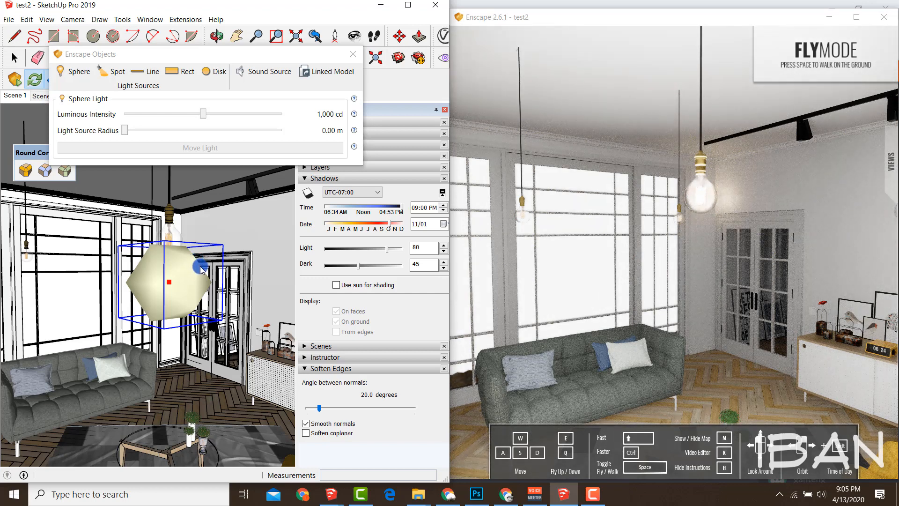
Step: Lower the sphere light's luminous intensity to 12 cd
{"action": "mouse_move", "coordinate": [148, 97]}
{"action": "left_mouse_down"}
{"action": "mouse_move", "coordinate": [365, 96]}
{"action": "mouse_move", "coordinate": [346, 161]}
{"action": "mouse_move", "coordinate": [47, 154]}
{"action": "mouse_move", "coordinate": [127, 96]}
{"action": "left_mouse_up"}
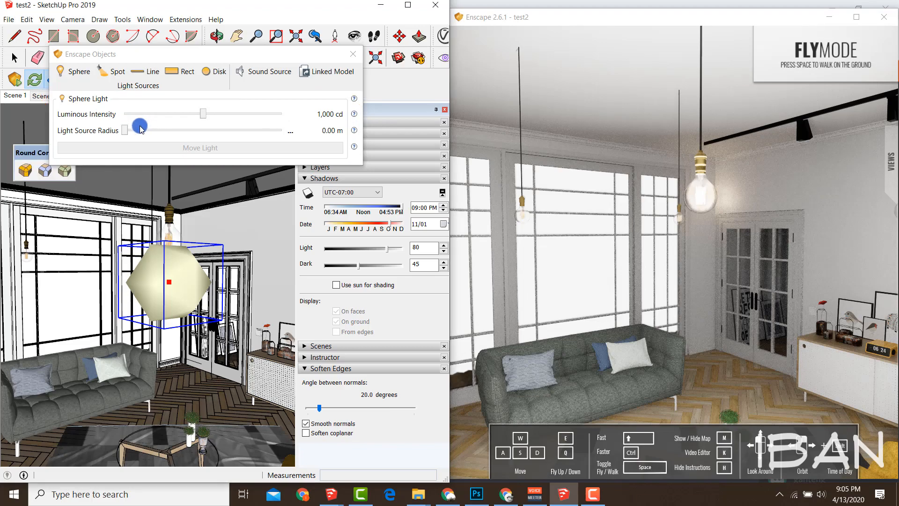
{"action": "mouse_move", "coordinate": [202, 113]}
{"action": "left_mouse_down"}
{"action": "mouse_move", "coordinate": [132, 115]}
{"action": "mouse_move", "coordinate": [246, 121]}
{"action": "left_mouse_up"}
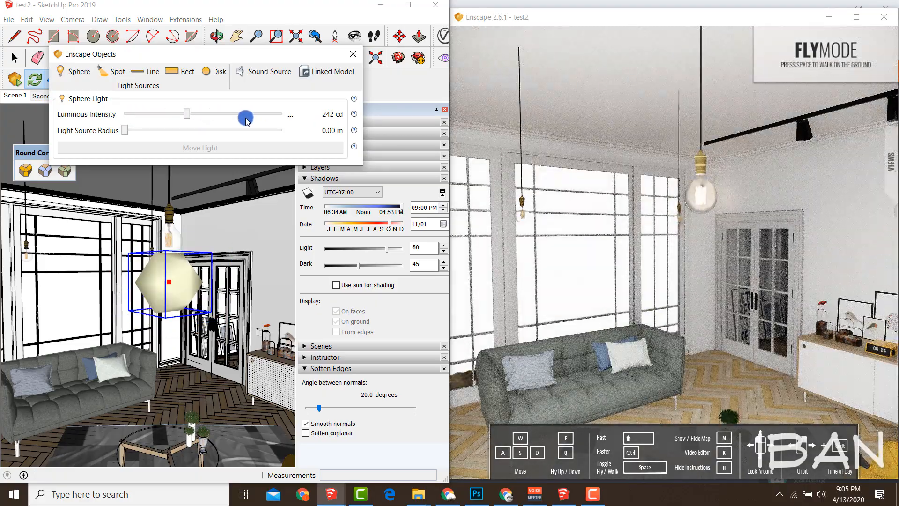
{"action": "left_click_drag", "start_coordinate": [188, 117], "coordinate": [153, 115]}
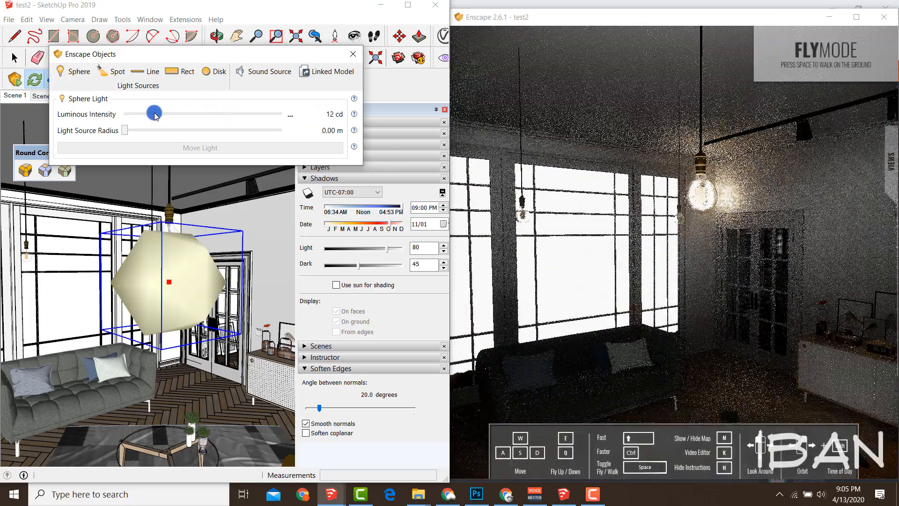
Step: Turn off Auto Exposure in the Enscape visual settings and raise the sphere light's luminous intensity
{"action": "left_click_drag", "start_coordinate": [241, 55], "coordinate": [235, 119]}
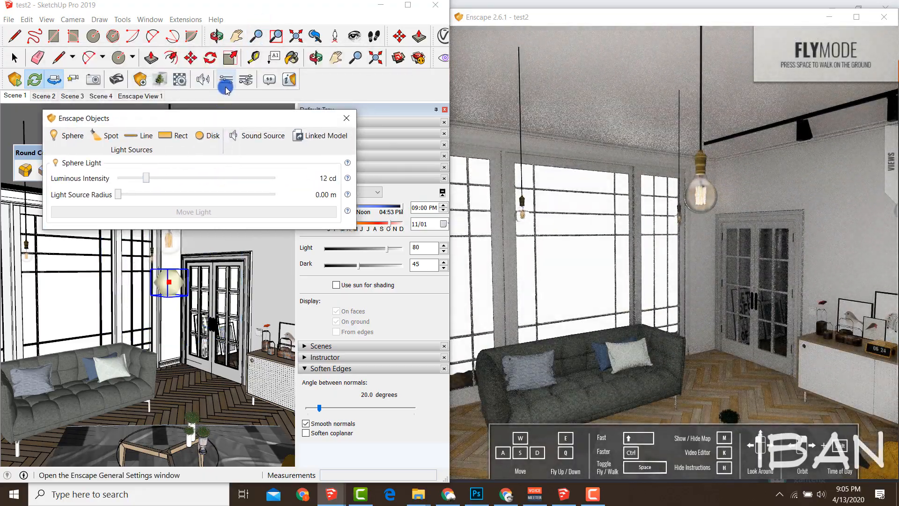
{"action": "left_click", "coordinate": [248, 81]}
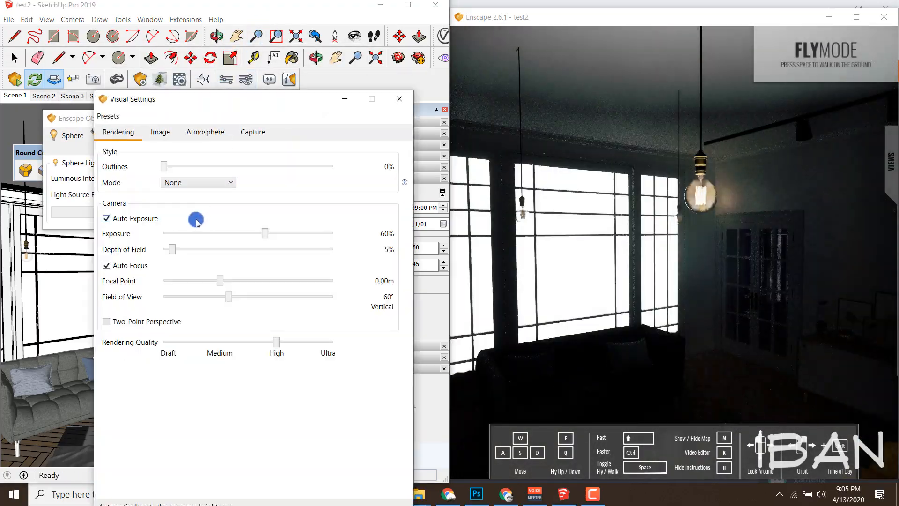
{"action": "left_click_drag", "start_coordinate": [141, 206], "coordinate": [125, 201]}
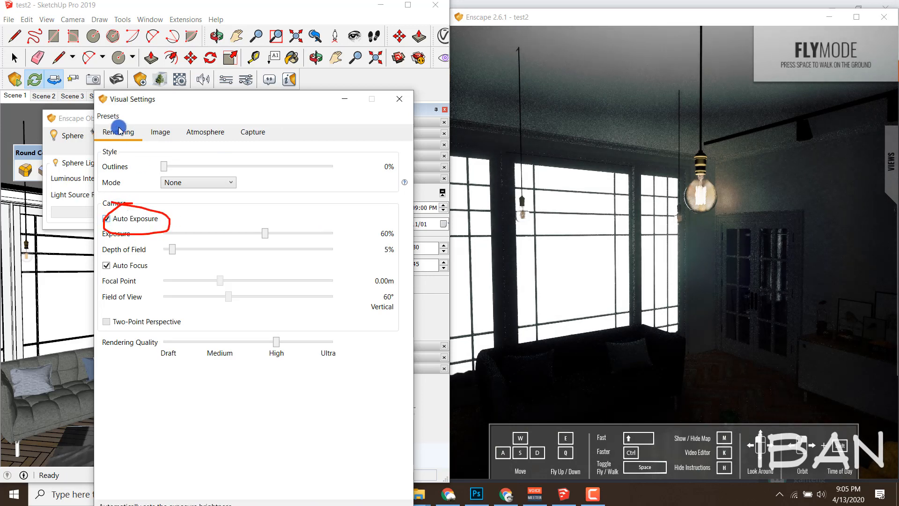
{"action": "left_click_drag", "start_coordinate": [119, 142], "coordinate": [106, 201]}
{"action": "left_click", "coordinate": [106, 219]}
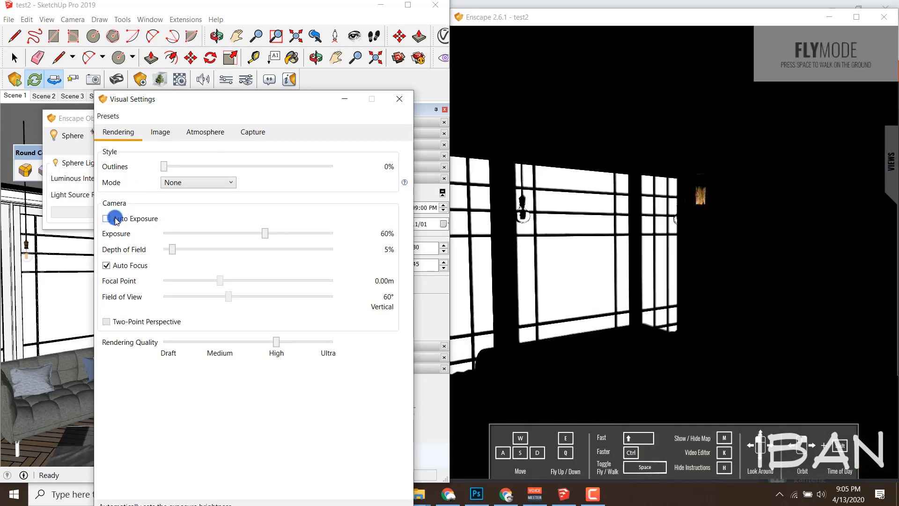
{"action": "left_click", "coordinate": [399, 98]}
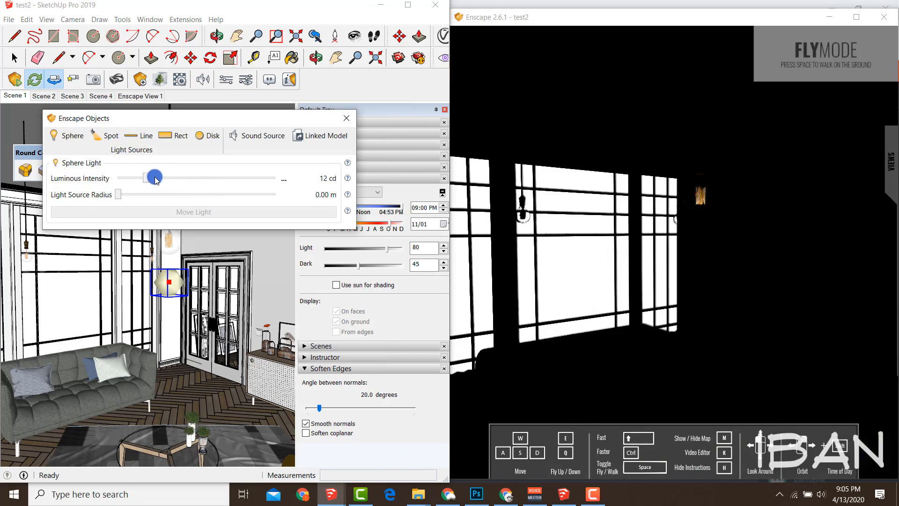
{"action": "left_click_drag", "start_coordinate": [156, 180], "coordinate": [220, 177]}
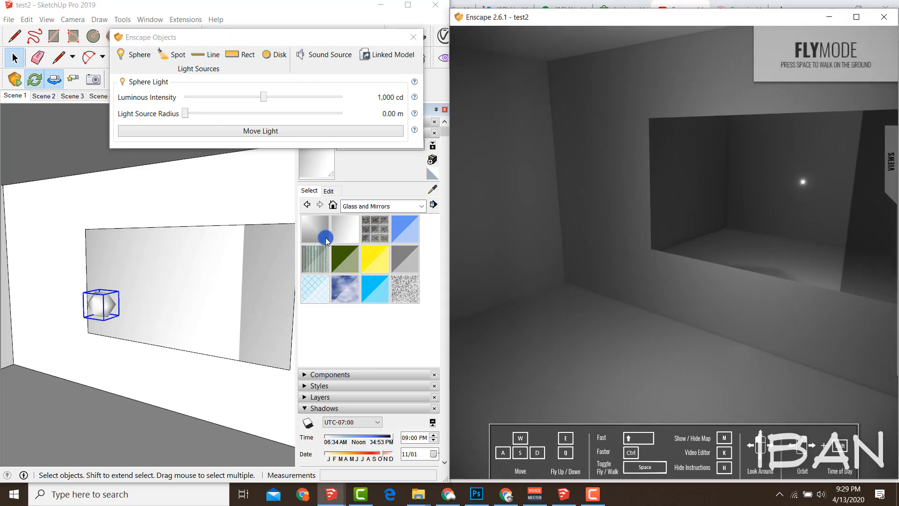
Step: Try a light source radius of 0.68 m on the sphere light, return it to 0.00 m and close Enscape Objects
{"action": "middle_click_drag", "start_coordinate": [135, 296], "coordinate": [141, 286]}
{"action": "left_click_drag", "start_coordinate": [184, 114], "coordinate": [255, 118]}
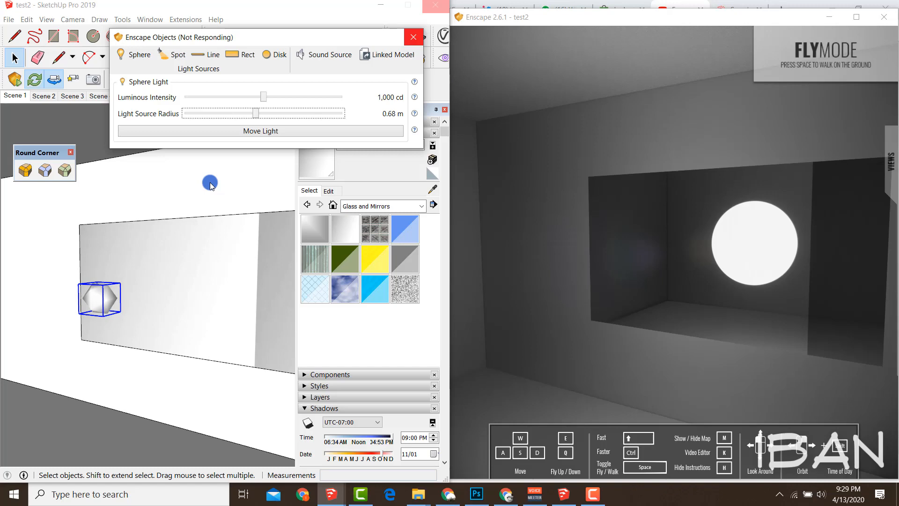
{"action": "left_click_drag", "start_coordinate": [255, 113], "coordinate": [162, 120]}
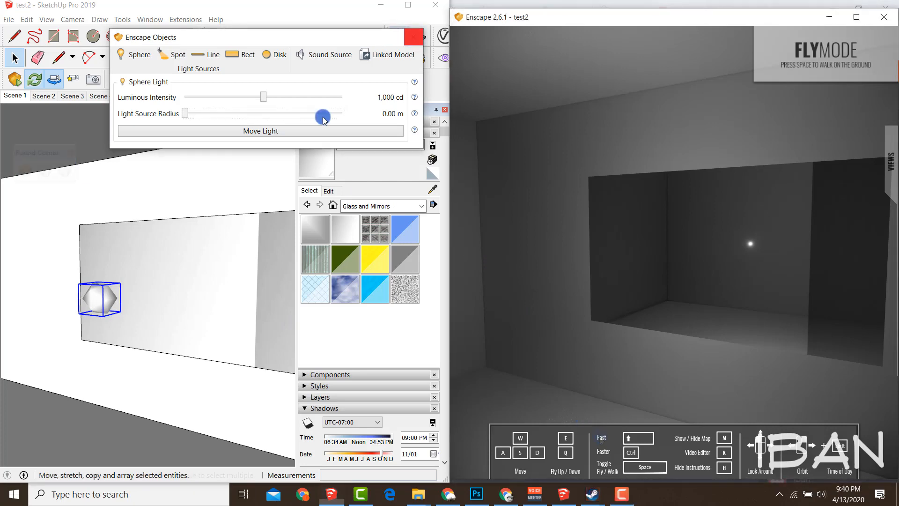
{"action": "left_click", "coordinate": [413, 37]}
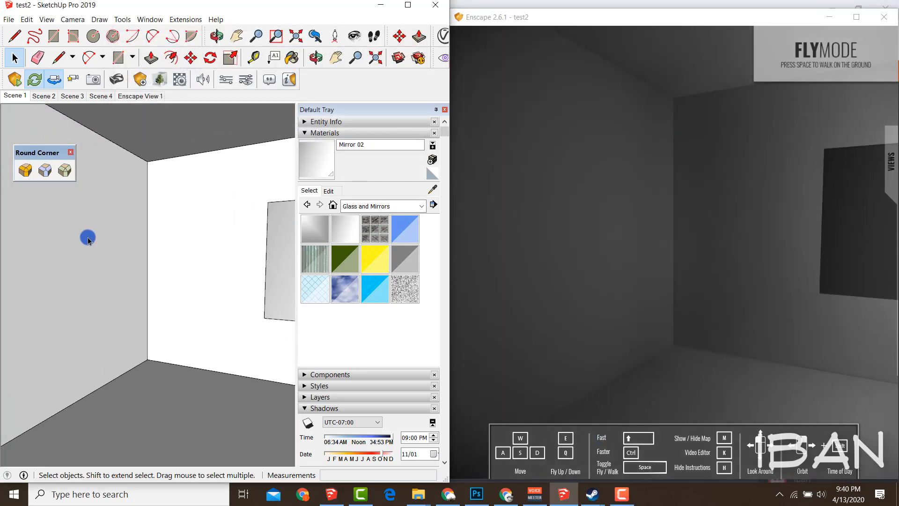
Step: Copy the sphere light along the green axis to the pendant bulb above the sideboard
{"action": "mouse_move", "coordinate": [87, 239]}
{"action": "middle_mouse_down"}
{"action": "mouse_move", "coordinate": [129, 342]}
{"action": "mouse_move", "coordinate": [54, 297]}
{"action": "mouse_move", "coordinate": [183, 375]}
{"action": "middle_mouse_up"}
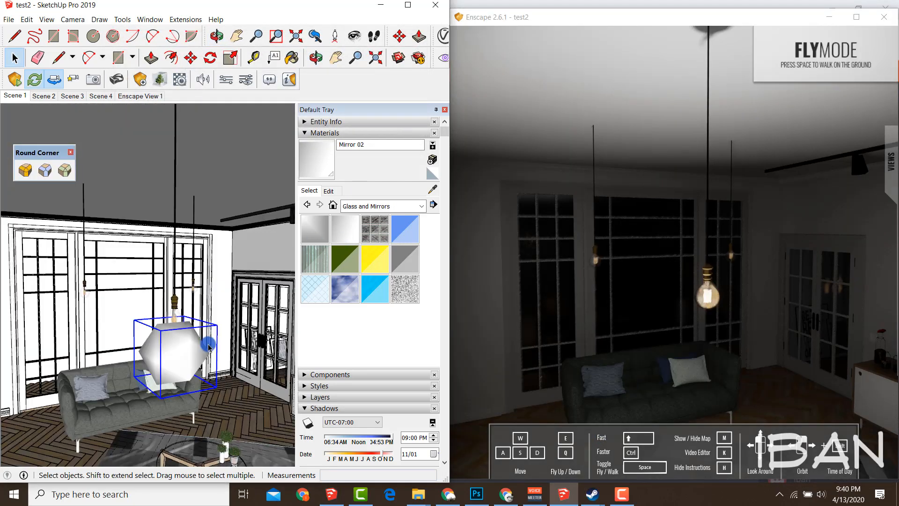
{"action": "mouse_move", "coordinate": [168, 370]}
{"action": "middle_mouse_down"}
{"action": "mouse_move", "coordinate": [193, 335]}
{"action": "mouse_move", "coordinate": [159, 367]}
{"action": "middle_mouse_up"}
{"action": "key", "text": "m"}
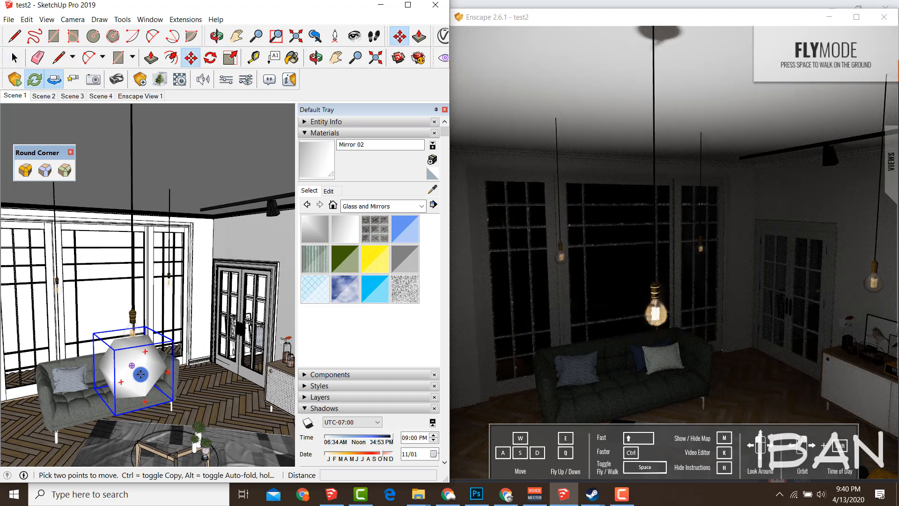
{"action": "left_click", "coordinate": [154, 371]}
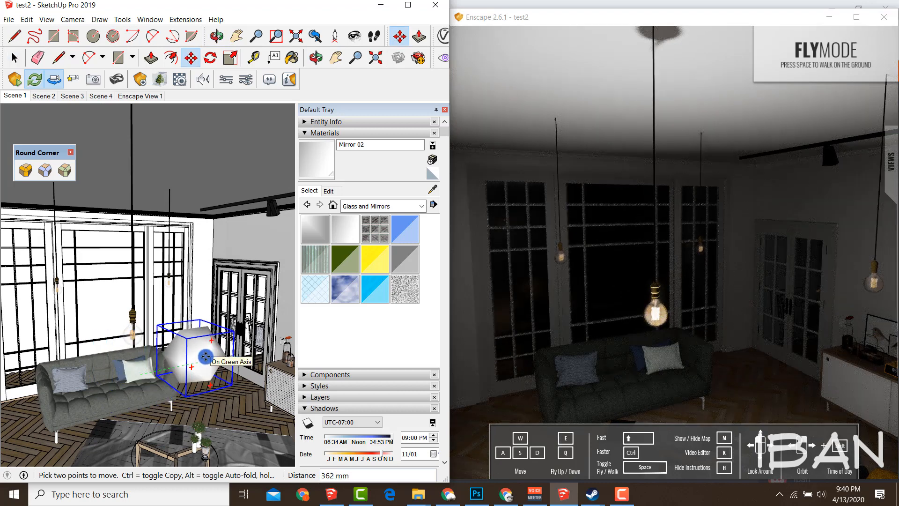
{"action": "key", "text": "ctrl"}
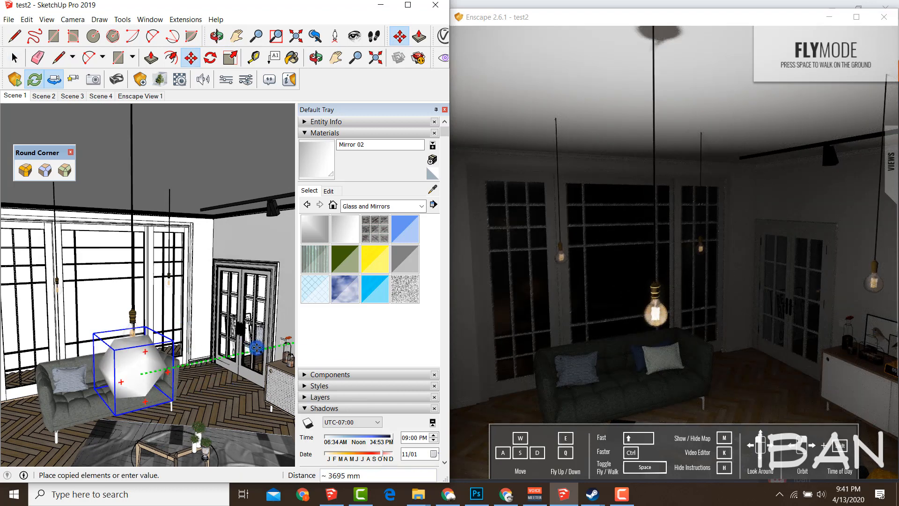
{"action": "mouse_move", "coordinate": [256, 348]}
{"action": "middle_mouse_down"}
{"action": "mouse_move", "coordinate": [182, 362]}
{"action": "mouse_move", "coordinate": [148, 336]}
{"action": "mouse_move", "coordinate": [151, 360]}
{"action": "mouse_move", "coordinate": [249, 325]}
{"action": "middle_mouse_up"}
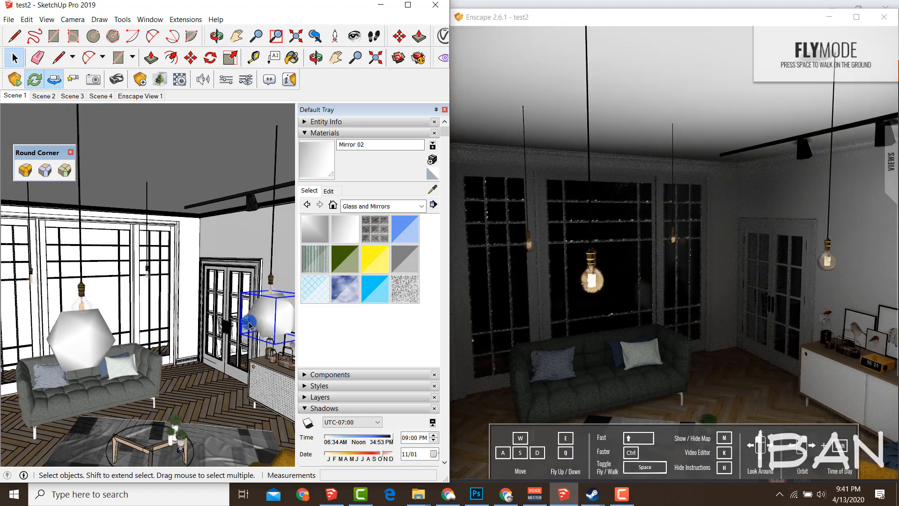
Step: Delete the copied sphere light above the sideboard and the original one below the nearest pendant
{"action": "key", "text": "Delete"}
{"action": "left_click", "coordinate": [76, 338]}
{"action": "key", "text": "Delete"}
{"action": "scroll", "coordinate": [81, 309], "scroll_direction": "up", "scroll_amount": 1}
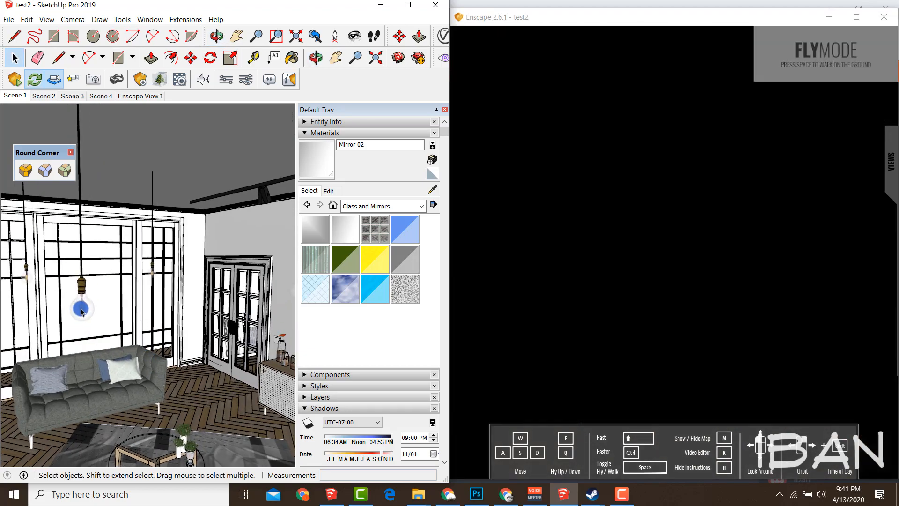
Step: Close the Default Tray and open the nearest pendant lamp component for editing
{"action": "left_click", "coordinate": [444, 111]}
{"action": "middle_click_drag", "start_coordinate": [236, 263], "coordinate": [232, 287]}
{"action": "double_click", "coordinate": [227, 292]}
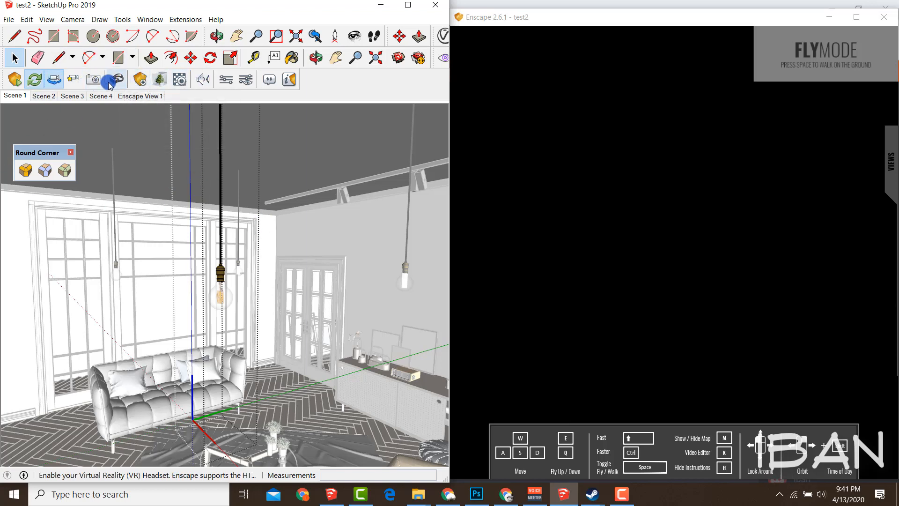
Step: Add an Enscape sphere light inside the pendant lamp component, just below its bulb
{"action": "left_click", "coordinate": [136, 81]}
{"action": "left_click", "coordinate": [113, 117]}
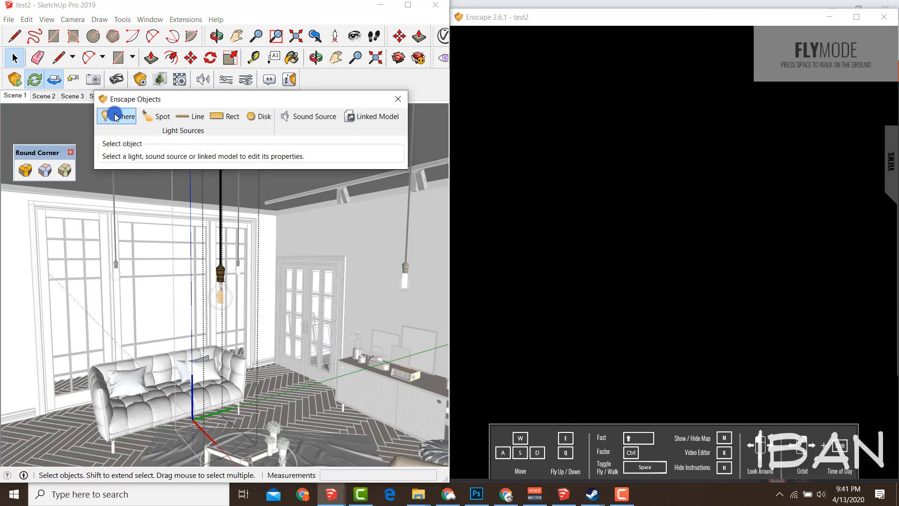
{"action": "left_click", "coordinate": [218, 307]}
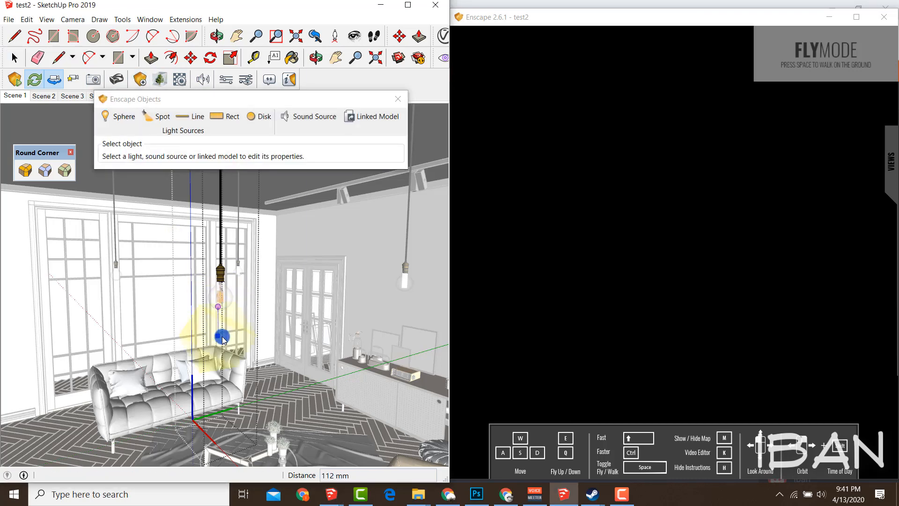
{"action": "left_click", "coordinate": [222, 337]}
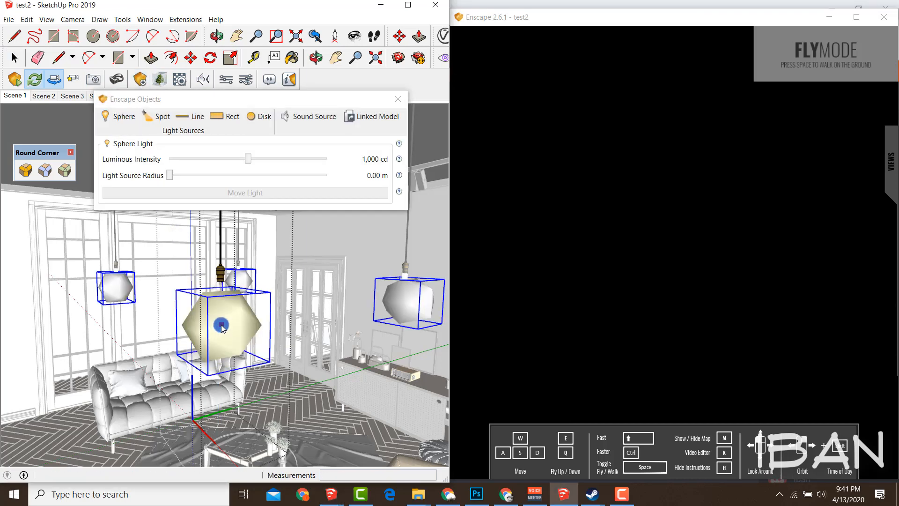
Step: Raise the luminous intensity of the sphere light inside the pendant lamp component to 1,335 cd
{"action": "mouse_move", "coordinate": [222, 327]}
{"action": "middle_mouse_down"}
{"action": "mouse_move", "coordinate": [287, 303]}
{"action": "mouse_move", "coordinate": [253, 307]}
{"action": "mouse_move", "coordinate": [248, 281]}
{"action": "middle_mouse_up"}
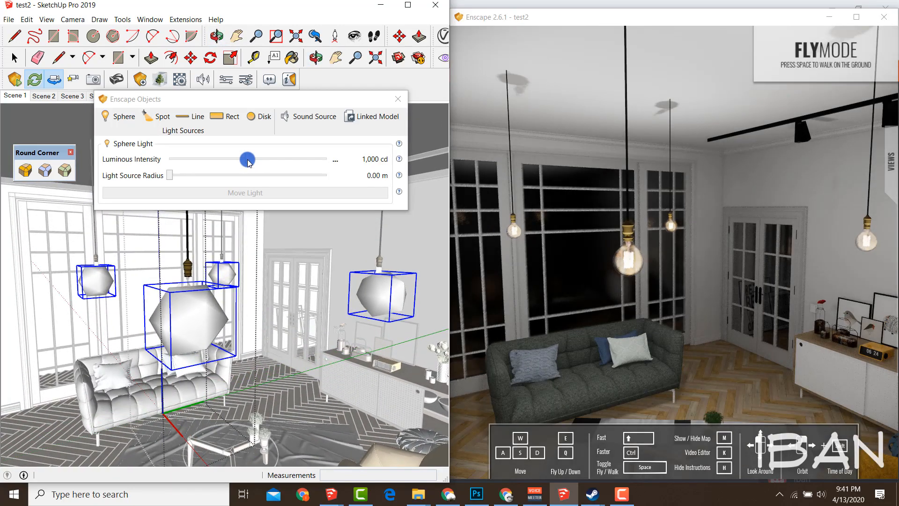
{"action": "left_click_drag", "start_coordinate": [247, 162], "coordinate": [252, 159]}
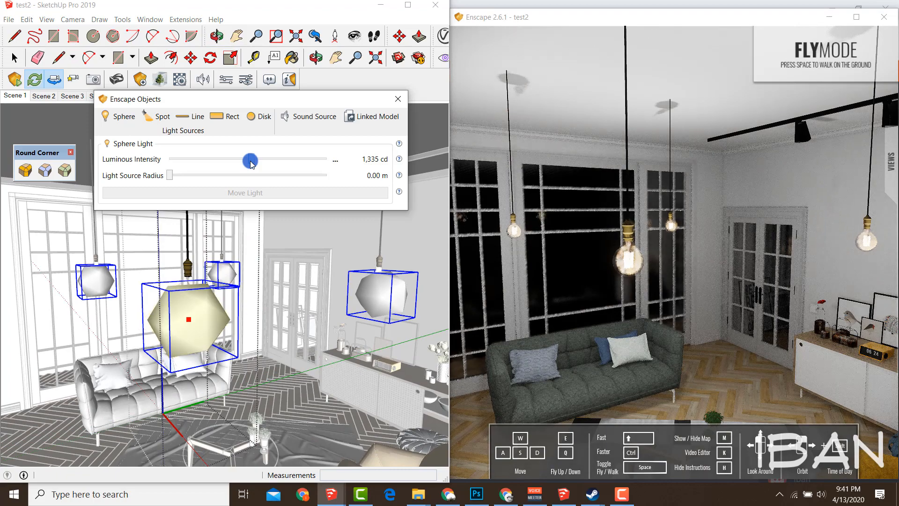
{"action": "left_click", "coordinate": [220, 293]}
{"action": "mouse_move", "coordinate": [218, 292]}
{"action": "middle_mouse_down"}
{"action": "mouse_move", "coordinate": [234, 288]}
{"action": "mouse_move", "coordinate": [206, 282]}
{"action": "middle_mouse_up"}
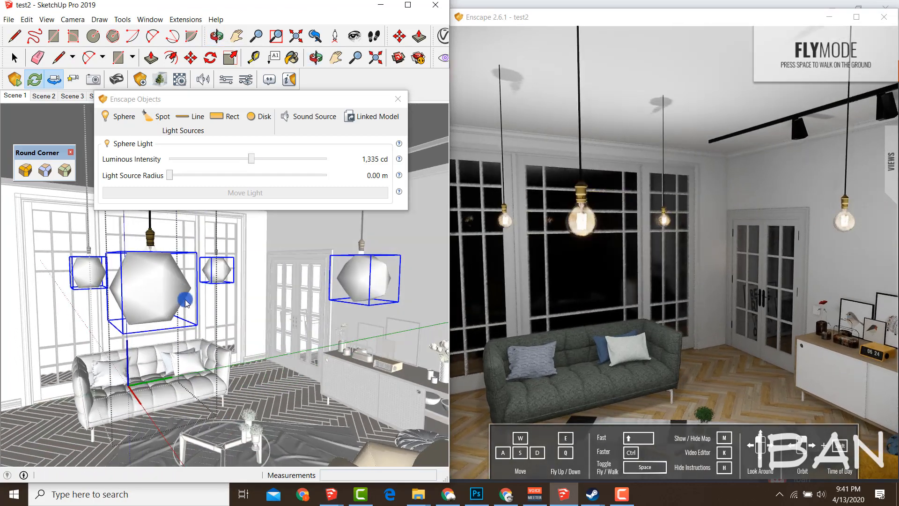
Step: Finish editing the pendant lamp component and return to the whole model
{"action": "middle_click_drag", "start_coordinate": [227, 248], "coordinate": [255, 291]}
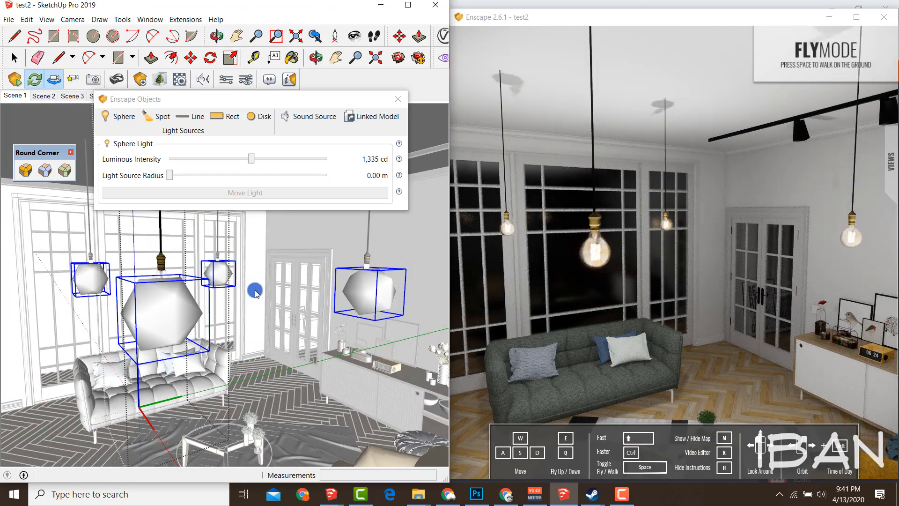
{"action": "key", "text": "space"}
{"action": "left_click", "coordinate": [294, 385]}
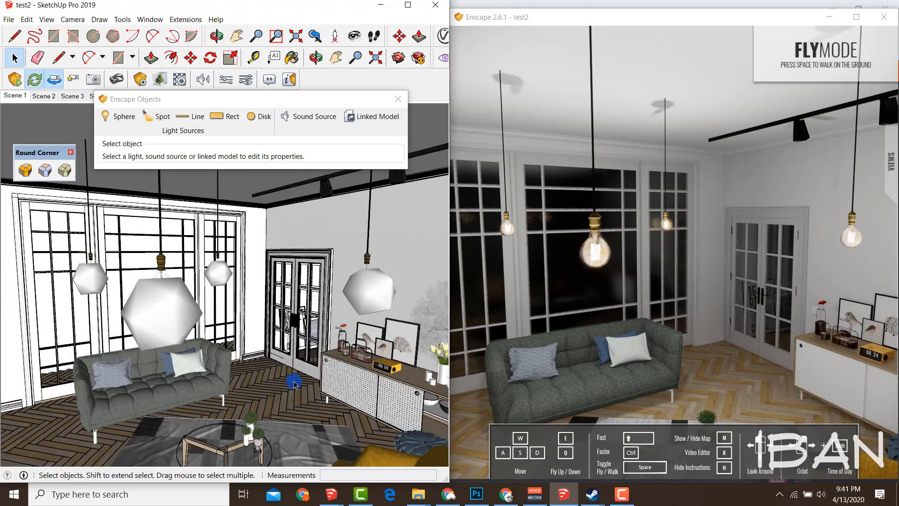
Step: Open the nearest ceiling track spotlight component for editing and select its lamp head
{"action": "mouse_move", "coordinate": [260, 354]}
{"action": "middle_mouse_down"}
{"action": "mouse_move", "coordinate": [243, 321]}
{"action": "mouse_move", "coordinate": [279, 330]}
{"action": "middle_mouse_up"}
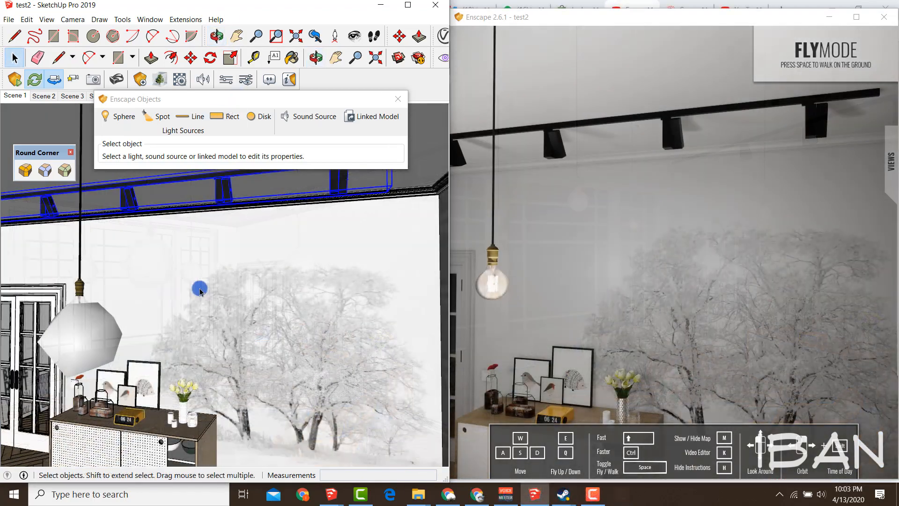
{"action": "mouse_move", "coordinate": [197, 287]}
{"action": "middle_mouse_down"}
{"action": "mouse_move", "coordinate": [176, 297]}
{"action": "mouse_move", "coordinate": [234, 292]}
{"action": "mouse_move", "coordinate": [182, 291]}
{"action": "mouse_move", "coordinate": [233, 289]}
{"action": "mouse_move", "coordinate": [201, 275]}
{"action": "mouse_move", "coordinate": [271, 253]}
{"action": "mouse_move", "coordinate": [248, 241]}
{"action": "mouse_move", "coordinate": [328, 248]}
{"action": "mouse_move", "coordinate": [140, 237]}
{"action": "mouse_move", "coordinate": [300, 264]}
{"action": "mouse_move", "coordinate": [234, 208]}
{"action": "mouse_move", "coordinate": [107, 255]}
{"action": "middle_mouse_up"}
{"action": "scroll", "coordinate": [110, 255], "scroll_direction": "up", "scroll_amount": 3}
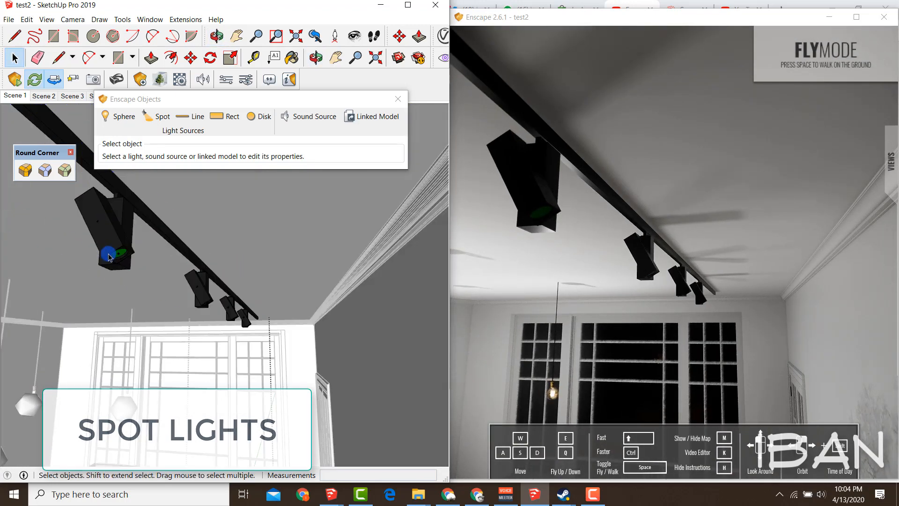
{"action": "left_click", "coordinate": [112, 257]}
{"action": "double_click", "coordinate": [117, 256]}
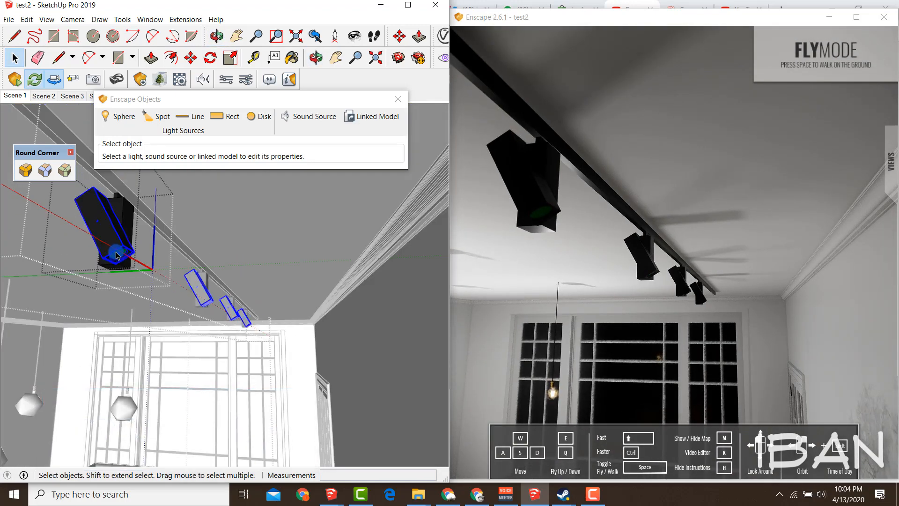
{"action": "key", "text": "m"}
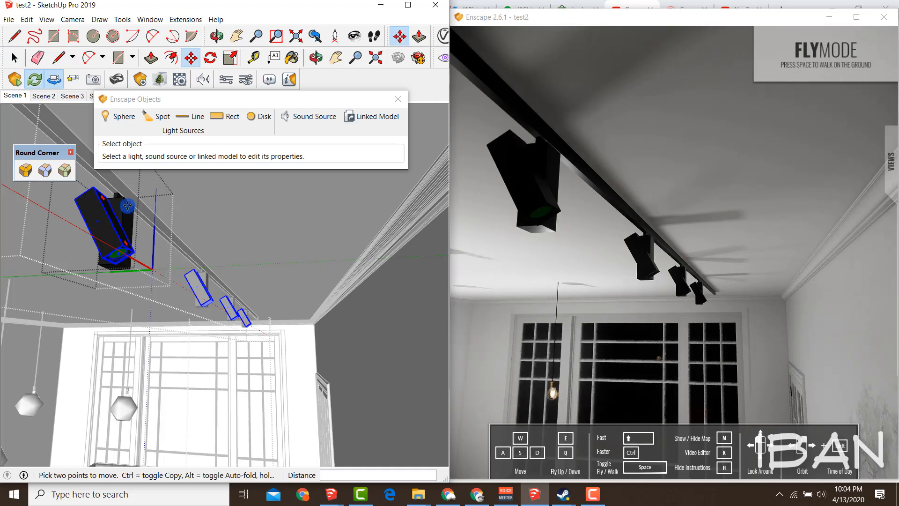
{"action": "left_click_drag", "start_coordinate": [127, 205], "coordinate": [126, 223]}
{"action": "key", "text": "space"}
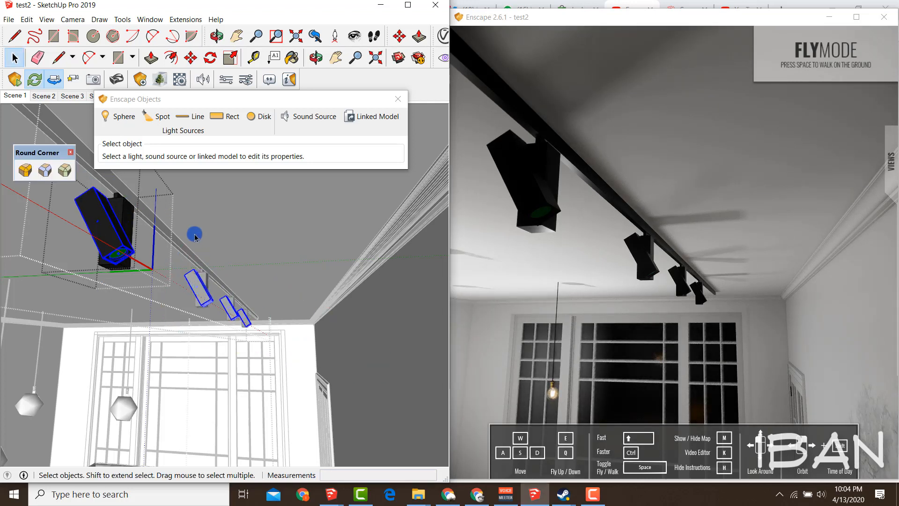
Step: Place an Enscape spot light inside the track spotlight component, 300 mm along the lamp head's axis, aimed at the tree mural wall
{"action": "left_click", "coordinate": [162, 118]}
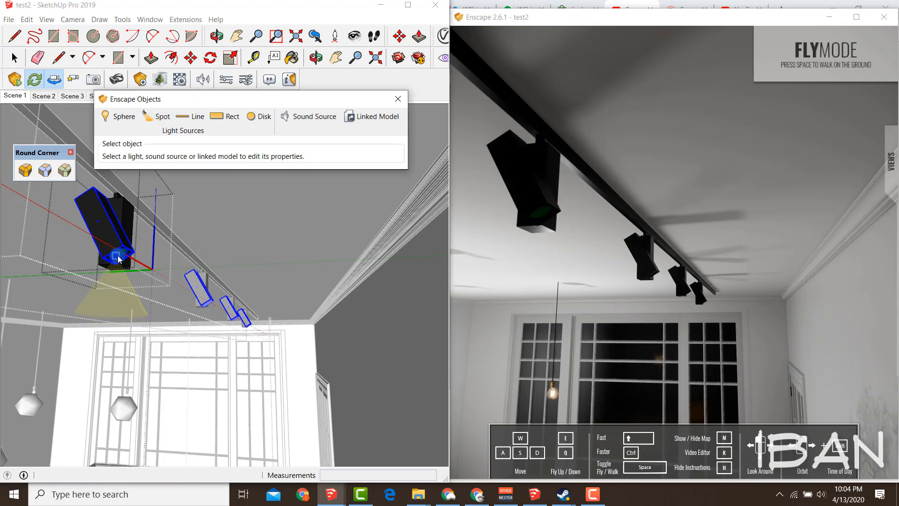
{"action": "mouse_move", "coordinate": [119, 259]}
{"action": "middle_mouse_down"}
{"action": "mouse_move", "coordinate": [183, 300]}
{"action": "mouse_move", "coordinate": [183, 283]}
{"action": "middle_mouse_up"}
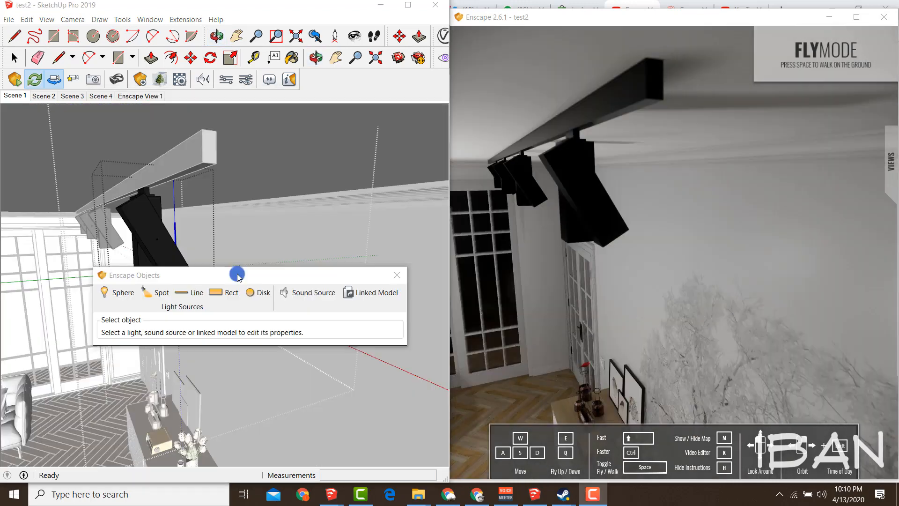
{"action": "left_click_drag", "start_coordinate": [237, 273], "coordinate": [169, 57]}
{"action": "left_click", "coordinate": [92, 77]}
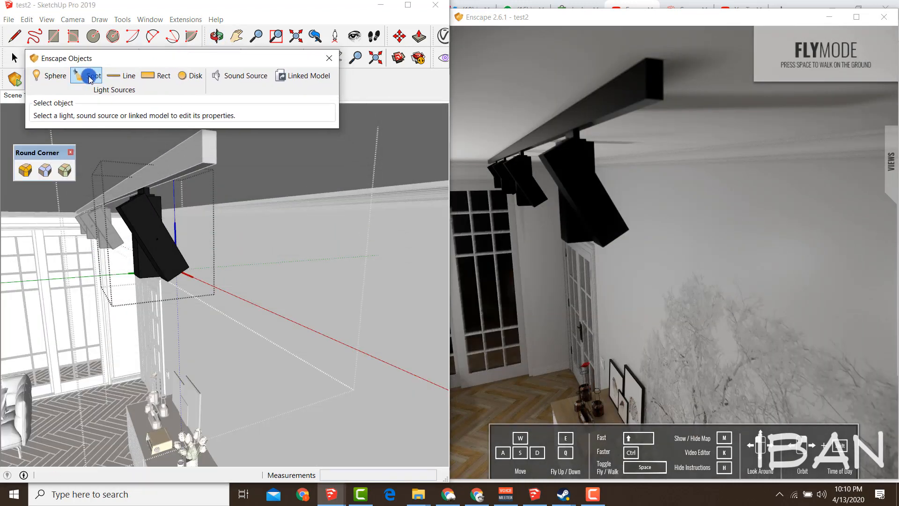
{"action": "middle_click_drag", "start_coordinate": [159, 235], "coordinate": [195, 284]}
{"action": "scroll", "coordinate": [192, 271], "scroll_direction": "up", "scroll_amount": 2}
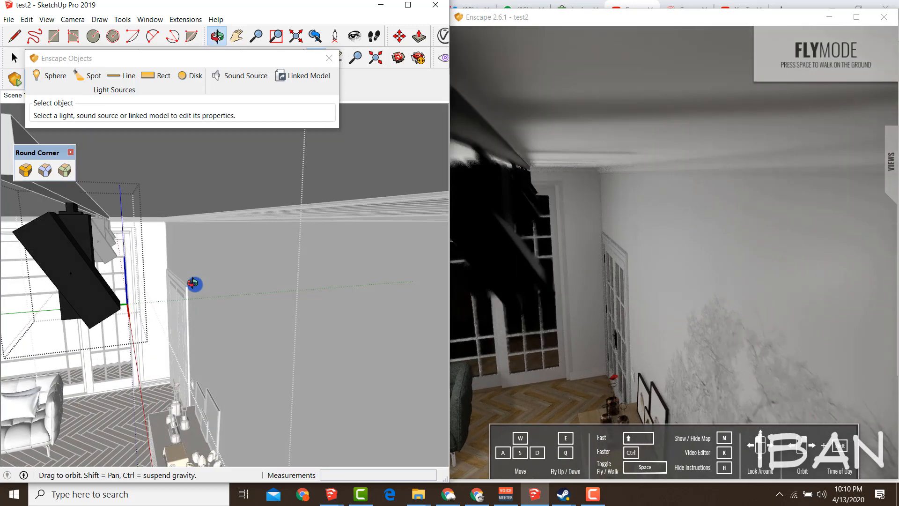
{"action": "left_click", "coordinate": [49, 213]}
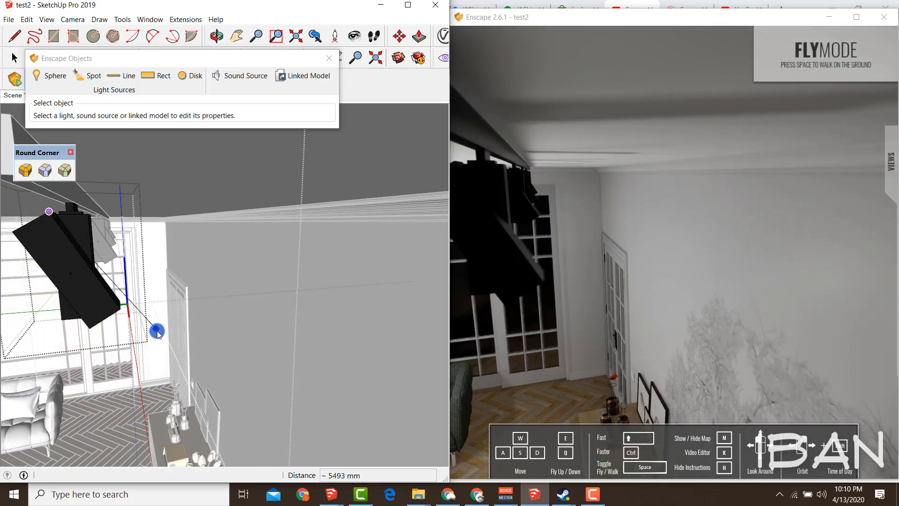
{"action": "left_click", "coordinate": [154, 355]}
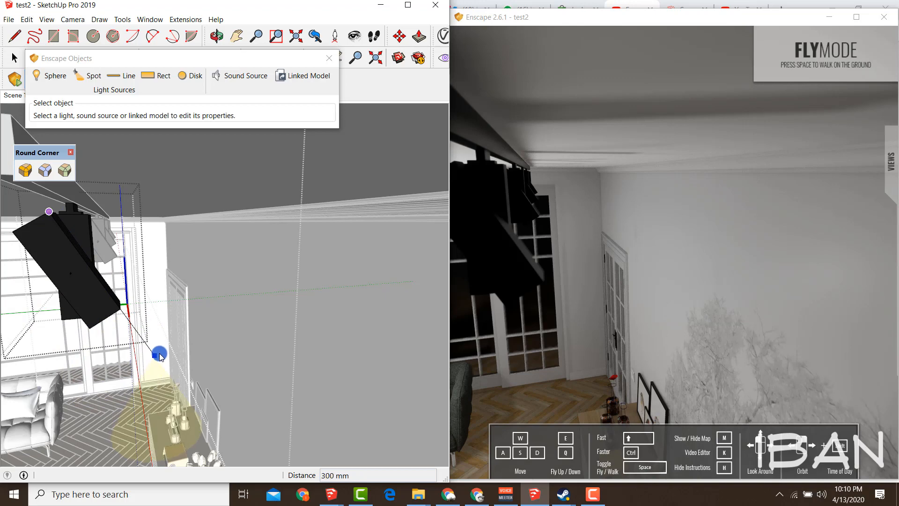
{"action": "left_click", "coordinate": [303, 412]}
{"action": "left_click", "coordinate": [311, 363]}
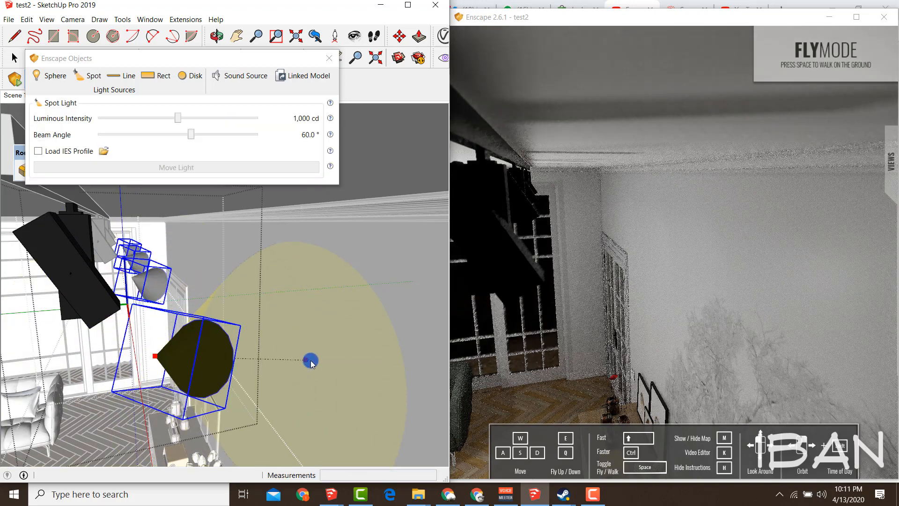
Step: Set the track spot light's luminous intensity to 67,828 cd and narrow its beam angle to 45.5°
{"action": "mouse_move", "coordinate": [262, 354]}
{"action": "middle_mouse_down"}
{"action": "mouse_move", "coordinate": [416, 330]}
{"action": "mouse_move", "coordinate": [192, 128]}
{"action": "middle_mouse_up"}
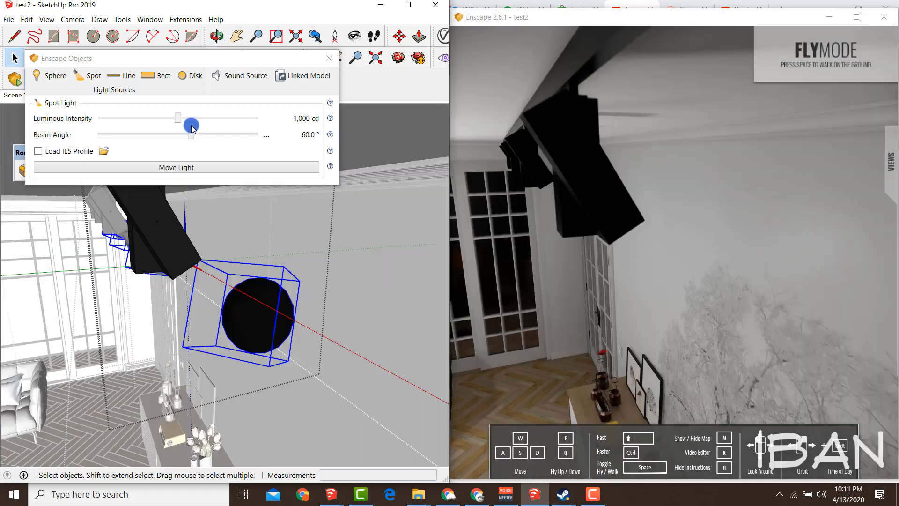
{"action": "left_click_drag", "start_coordinate": [182, 121], "coordinate": [225, 124]}
{"action": "left_click", "coordinate": [226, 331]}
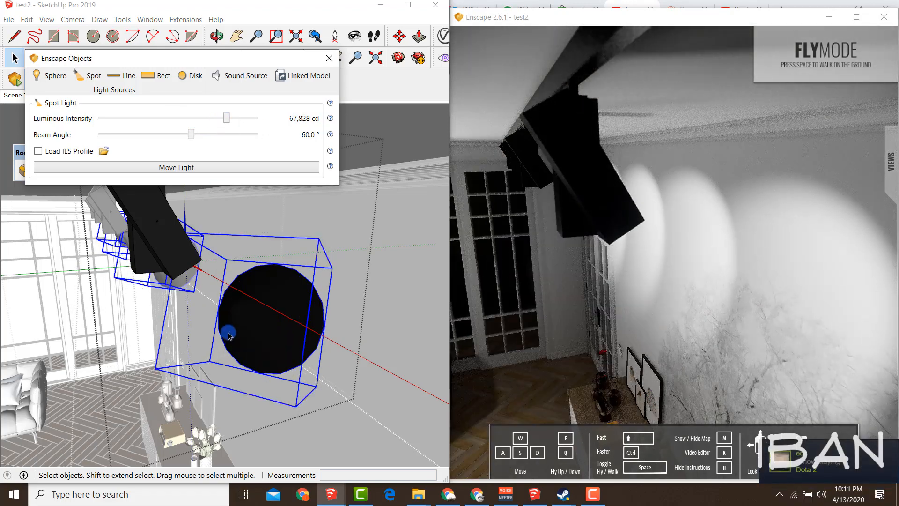
{"action": "left_click", "coordinate": [241, 329]}
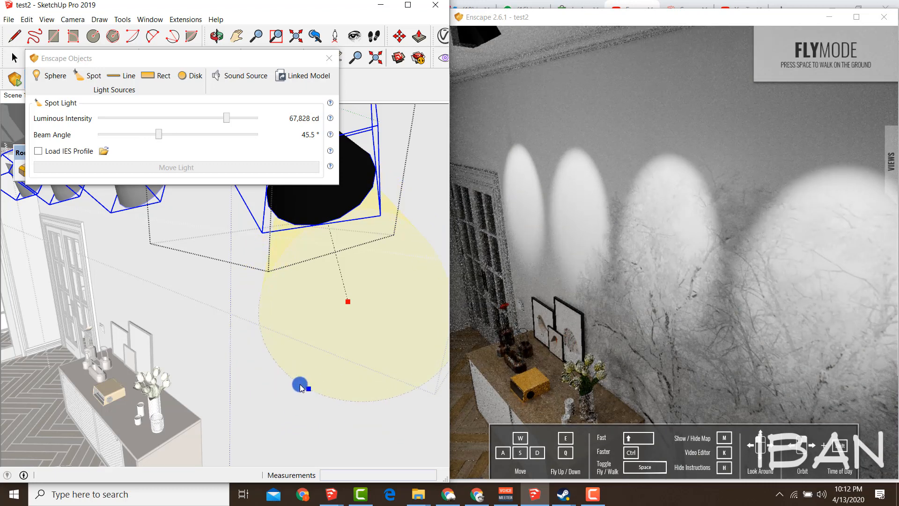
{"action": "left_click_drag", "start_coordinate": [98, 135], "coordinate": [146, 137]}
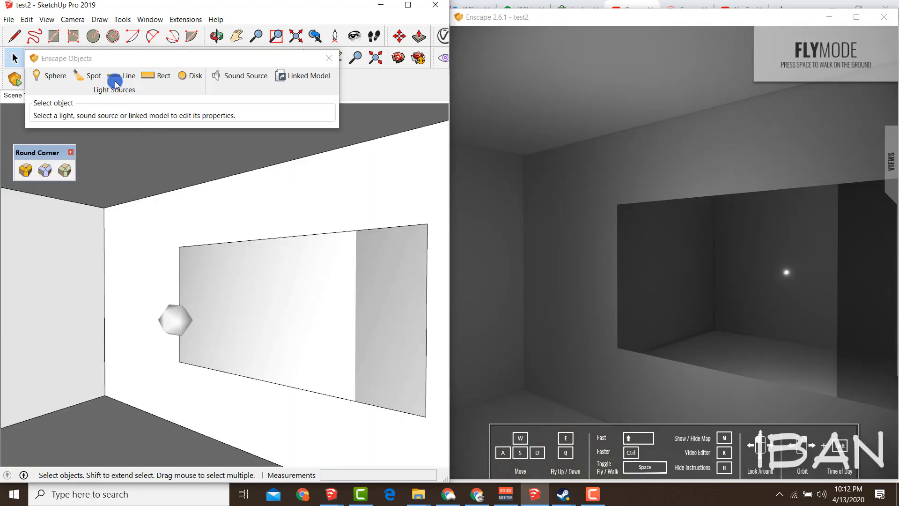
Step: Place an Enscape spot light on the ceiling near the corner of the empty test room, aimed straight down at the floor
{"action": "left_click", "coordinate": [93, 76]}
{"action": "left_click", "coordinate": [103, 169]}
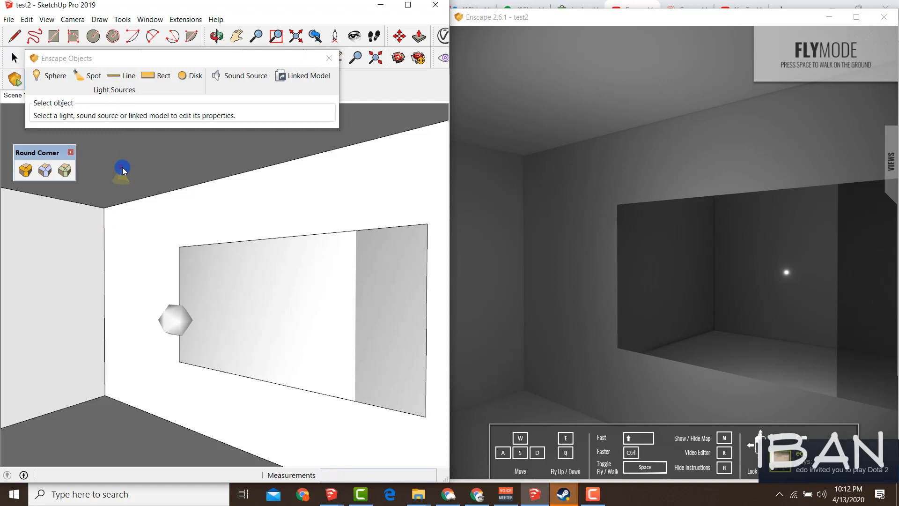
{"action": "left_click", "coordinate": [122, 167]}
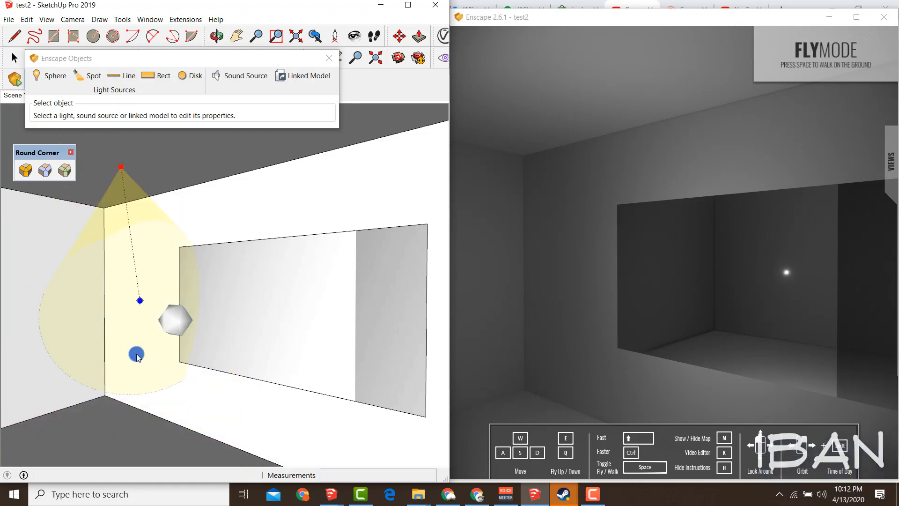
{"action": "left_click", "coordinate": [135, 451]}
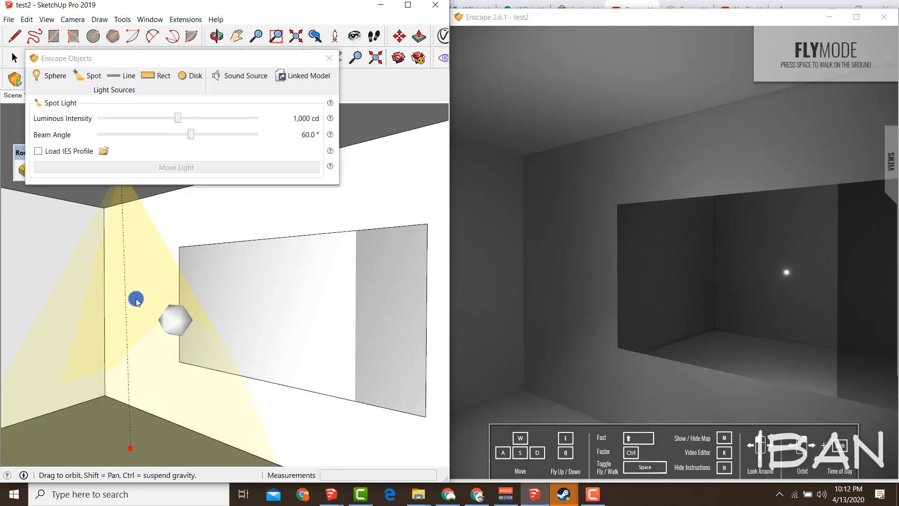
Step: Raise the luminous intensity of the test room's spot light to 55,381 cd
{"action": "mouse_move", "coordinate": [136, 301]}
{"action": "middle_mouse_down"}
{"action": "mouse_move", "coordinate": [151, 321]}
{"action": "mouse_move", "coordinate": [137, 275]}
{"action": "mouse_move", "coordinate": [139, 307]}
{"action": "mouse_move", "coordinate": [128, 304]}
{"action": "middle_mouse_up"}
{"action": "left_click_drag", "start_coordinate": [178, 119], "coordinate": [226, 123]}
{"action": "mouse_move", "coordinate": [186, 328]}
{"action": "middle_mouse_down"}
{"action": "mouse_move", "coordinate": [192, 283]}
{"action": "mouse_move", "coordinate": [192, 305]}
{"action": "middle_mouse_up"}
Step: Load the IES profile 30.IES from the Lampu folder in TUTORIAL ENSCAPE 03 - LIGHTS onto the spot light
{"action": "left_click", "coordinate": [104, 150]}
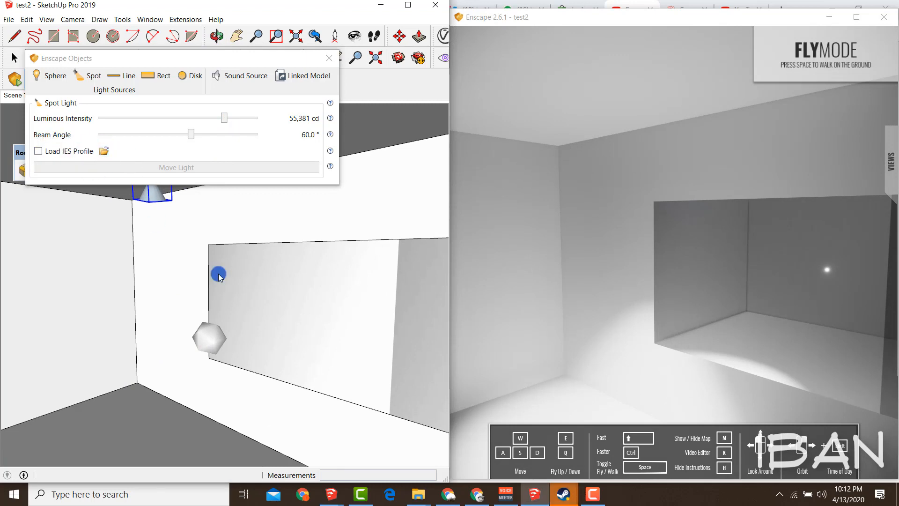
{"action": "mouse_move", "coordinate": [149, 284]}
{"action": "middle_mouse_down"}
{"action": "mouse_move", "coordinate": [165, 291]}
{"action": "mouse_move", "coordinate": [134, 280]}
{"action": "middle_mouse_up"}
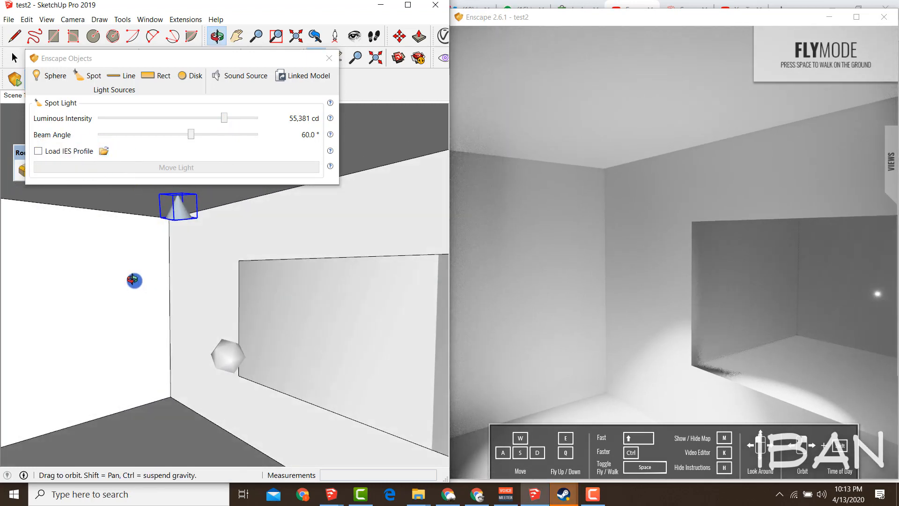
{"action": "left_click", "coordinate": [103, 167]}
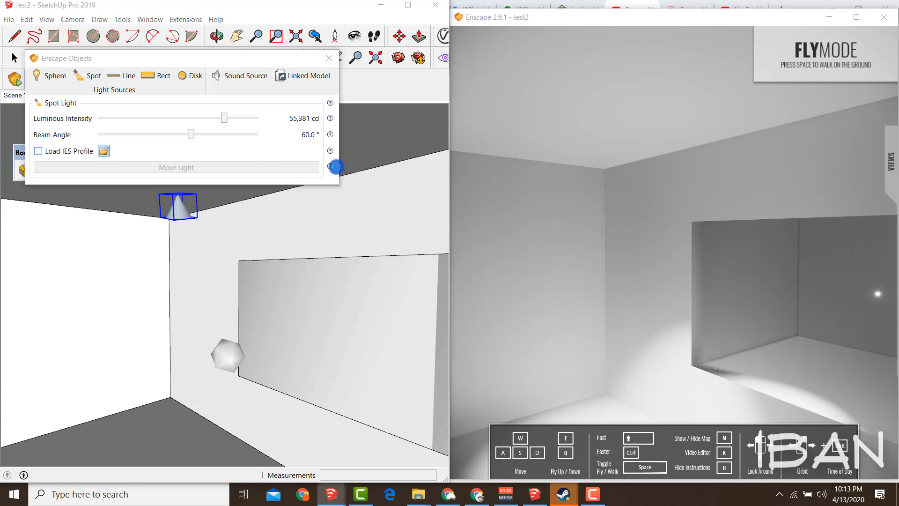
{"action": "left_click", "coordinate": [224, 28]}
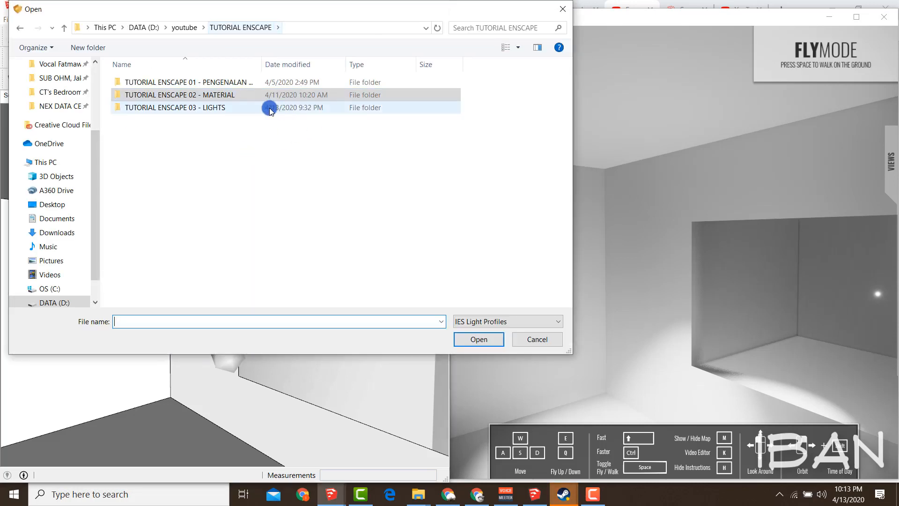
{"action": "double_click", "coordinate": [230, 110]}
{"action": "double_click", "coordinate": [205, 83]}
{"action": "scroll", "coordinate": [198, 263], "scroll_direction": "down", "scroll_amount": 4}
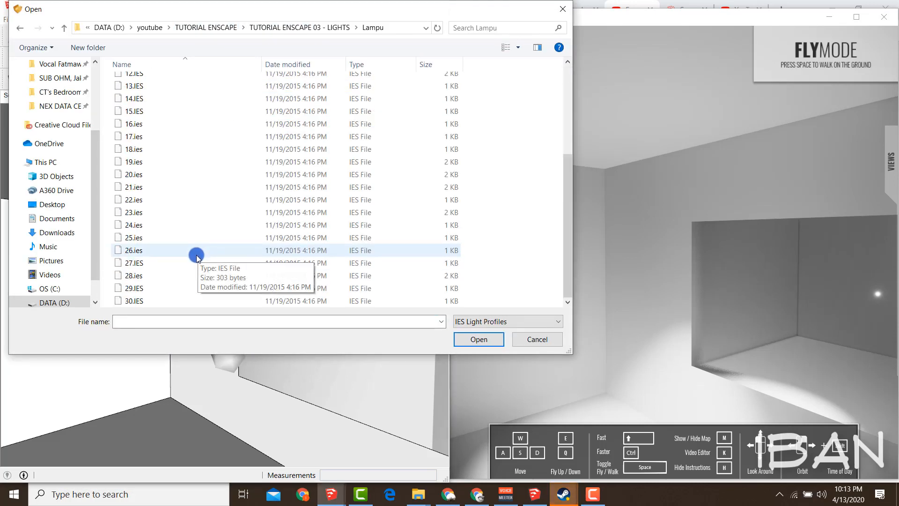
{"action": "double_click", "coordinate": [161, 301]}
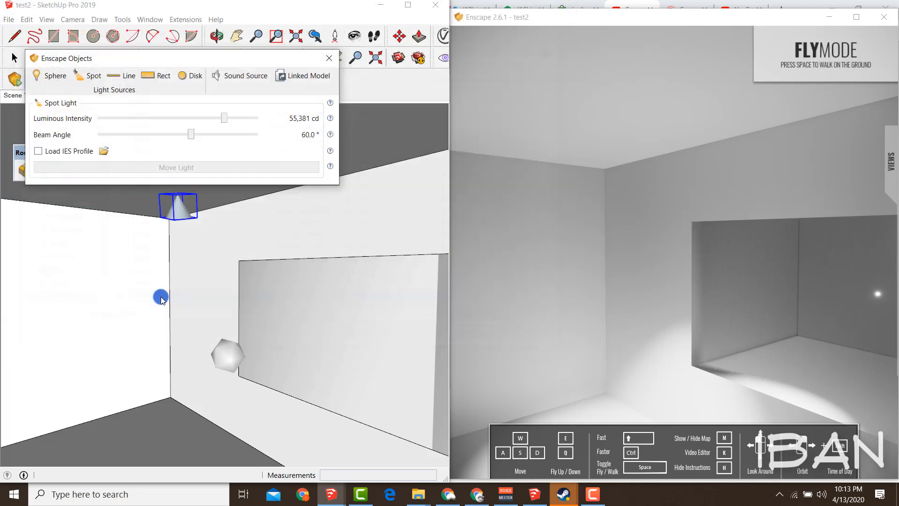
Step: Move the IES light about 2.4 m along the green axis, away from the room corner and along the blank wall
{"action": "mouse_move", "coordinate": [180, 281]}
{"action": "middle_mouse_down"}
{"action": "mouse_move", "coordinate": [217, 257]}
{"action": "mouse_move", "coordinate": [197, 298]}
{"action": "middle_mouse_up"}
{"action": "key", "text": "m"}
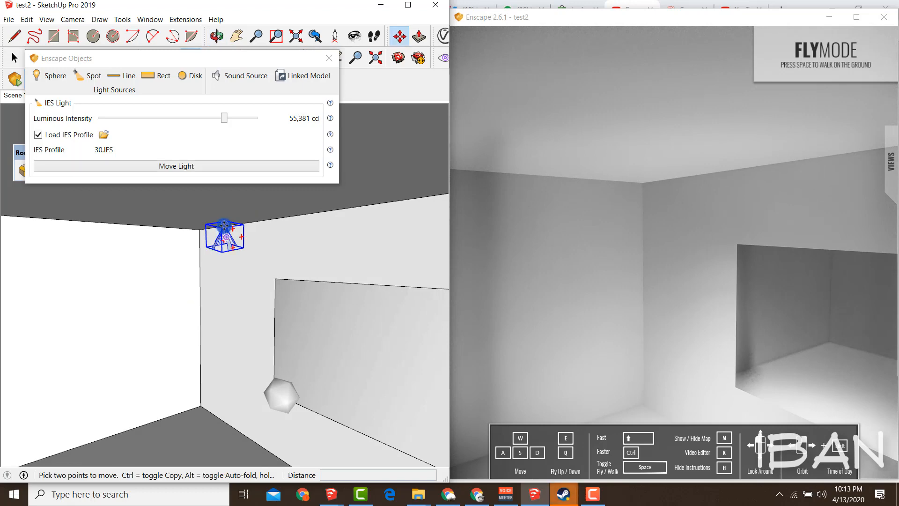
{"action": "left_click", "coordinate": [224, 208]}
{"action": "key", "text": "Left"}
{"action": "left_click", "coordinate": [106, 225]}
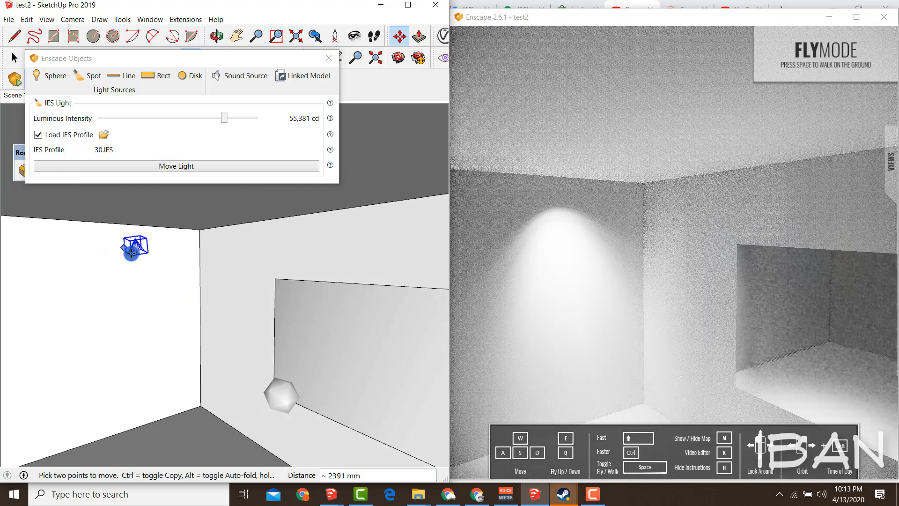
{"action": "middle_click_drag", "start_coordinate": [106, 225], "coordinate": [133, 243]}
{"action": "mouse_move", "coordinate": [194, 240]}
{"action": "middle_mouse_down"}
{"action": "mouse_move", "coordinate": [173, 237]}
{"action": "mouse_move", "coordinate": [221, 221]}
{"action": "middle_mouse_up"}
Step: Try the IES profile 2.IES on the light and replace it with 24.ies
{"action": "left_click", "coordinate": [104, 134]}
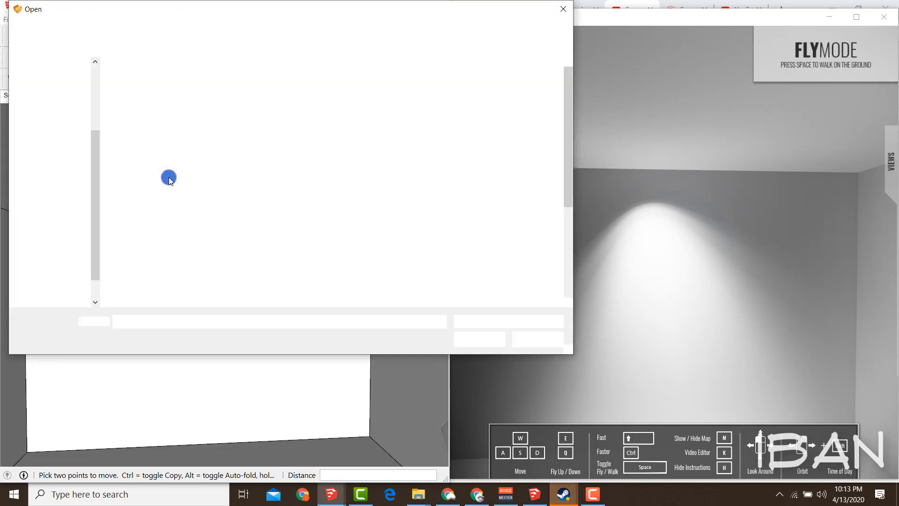
{"action": "double_click", "coordinate": [168, 98]}
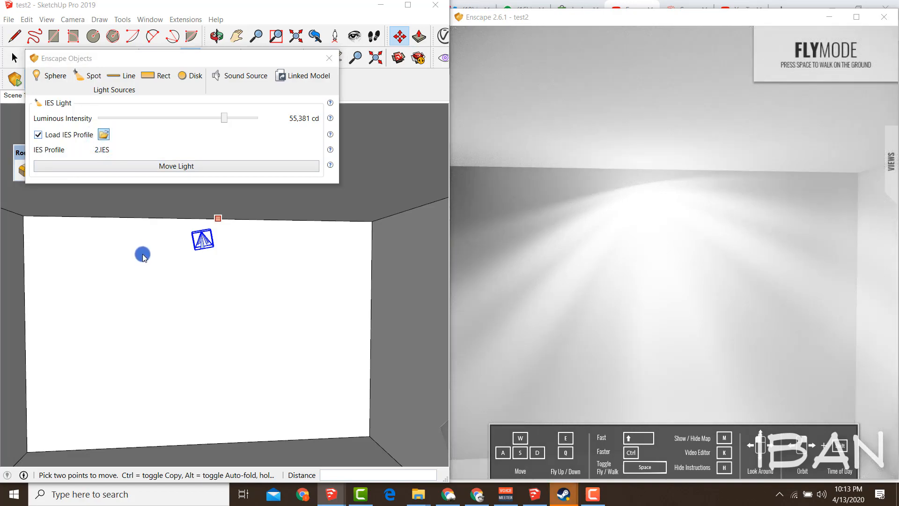
{"action": "scroll", "coordinate": [148, 224], "scroll_direction": "down", "scroll_amount": 4}
{"action": "double_click", "coordinate": [134, 224]}
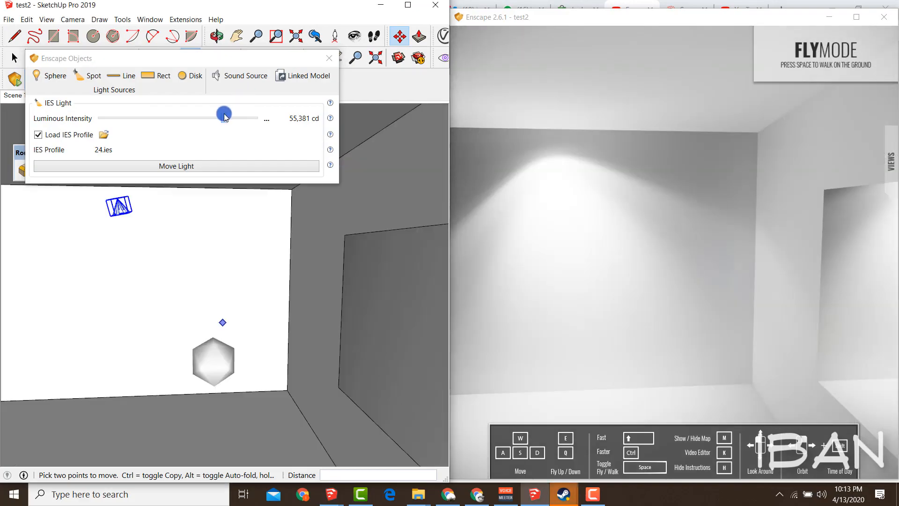
Step: Lower the IES light's luminous intensity to 3,660 cd
{"action": "mouse_move", "coordinate": [225, 119]}
{"action": "left_mouse_down"}
{"action": "mouse_move", "coordinate": [185, 120]}
{"action": "mouse_move", "coordinate": [193, 122]}
{"action": "left_mouse_up"}
Step: In the living room, open the track light group for editing and select the spot light beneath the end lamp head
{"action": "key", "text": "o"}
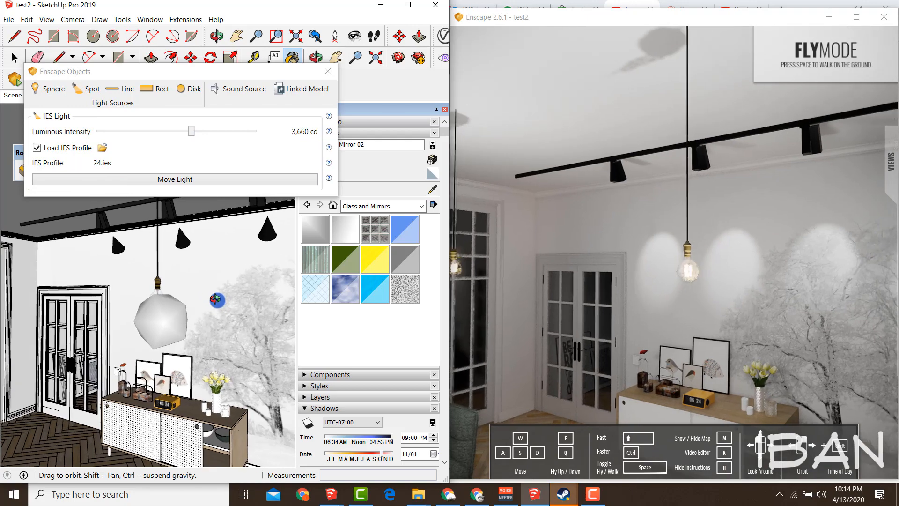
{"action": "middle_click_drag", "start_coordinate": [218, 300], "coordinate": [186, 292]}
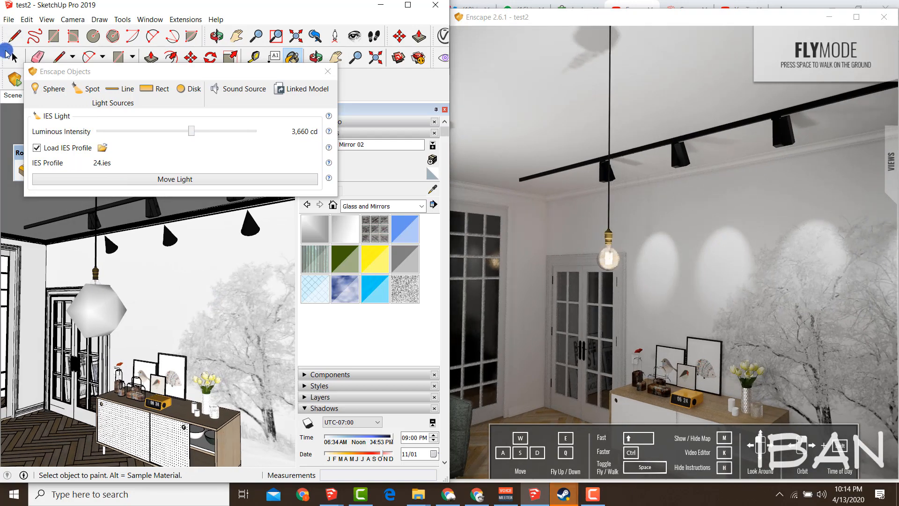
{"action": "left_click", "coordinate": [13, 57]}
{"action": "left_click_drag", "start_coordinate": [212, 77], "coordinate": [182, 362]}
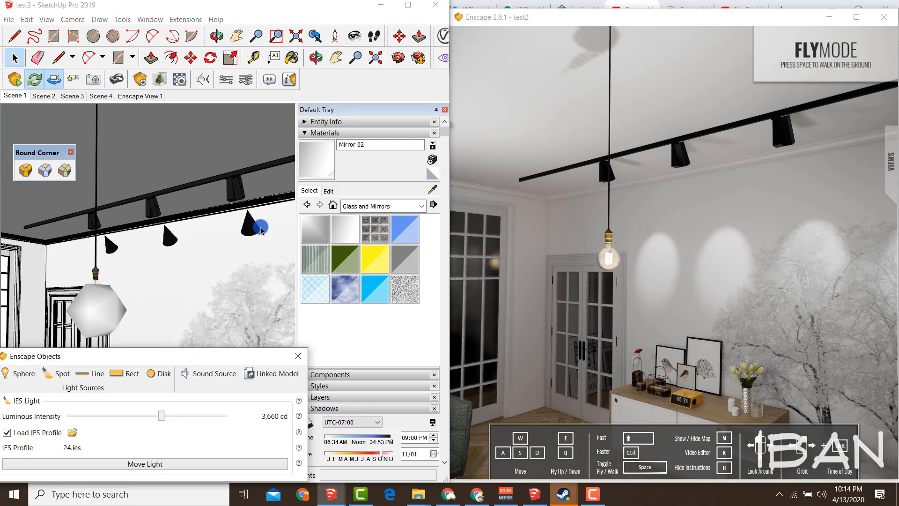
{"action": "scroll", "coordinate": [195, 234], "scroll_direction": "up", "scroll_amount": 5}
{"action": "scroll", "coordinate": [152, 237], "scroll_direction": "up", "scroll_amount": 3}
{"action": "mouse_move", "coordinate": [156, 243]}
{"action": "middle_mouse_down"}
{"action": "mouse_move", "coordinate": [155, 253]}
{"action": "mouse_move", "coordinate": [165, 217]}
{"action": "middle_mouse_up"}
{"action": "scroll", "coordinate": [156, 253], "scroll_direction": "down", "scroll_amount": 4}
{"action": "scroll", "coordinate": [165, 217], "scroll_direction": "up", "scroll_amount": 1}
{"action": "left_click", "coordinate": [160, 214]}
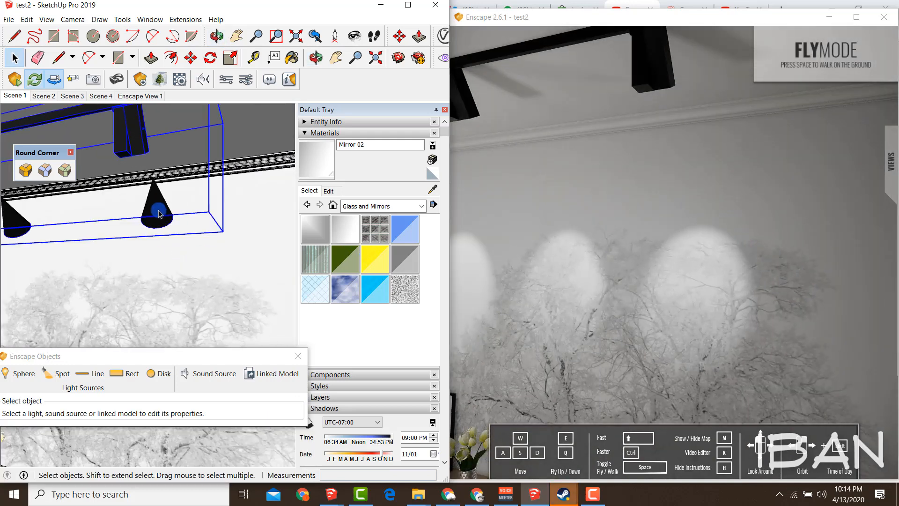
{"action": "double_click", "coordinate": [159, 214]}
Step: Load the IES profile 25.ies onto the track spot light and raise its luminous intensity to 165,510 cd
{"action": "left_click_drag", "start_coordinate": [122, 351], "coordinate": [240, 49]}
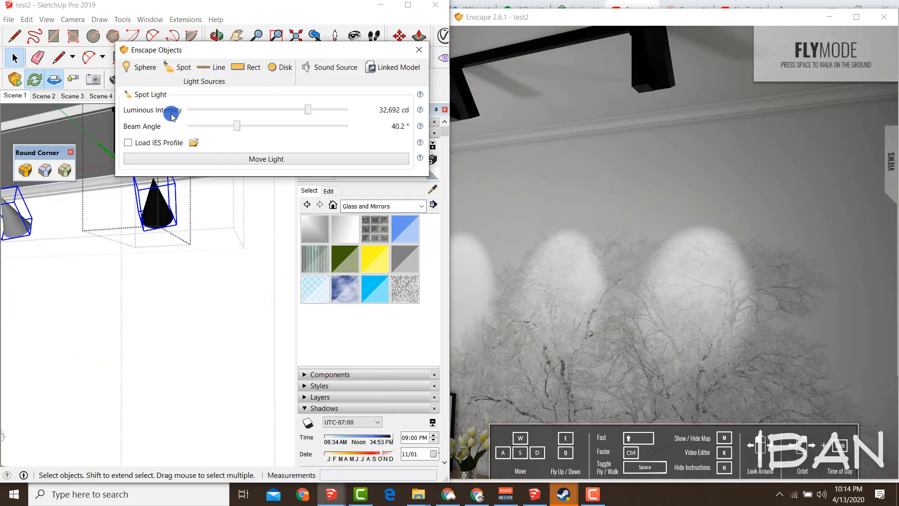
{"action": "left_click", "coordinate": [194, 143]}
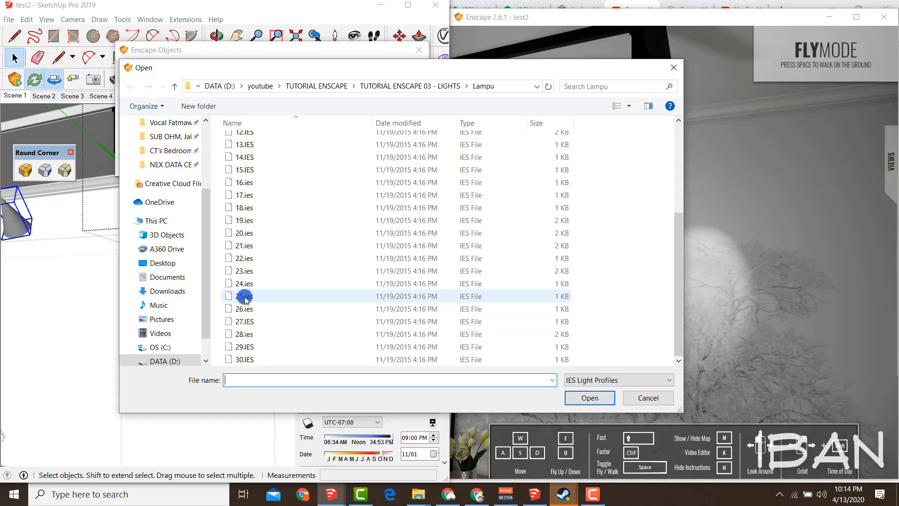
{"action": "double_click", "coordinate": [241, 294]}
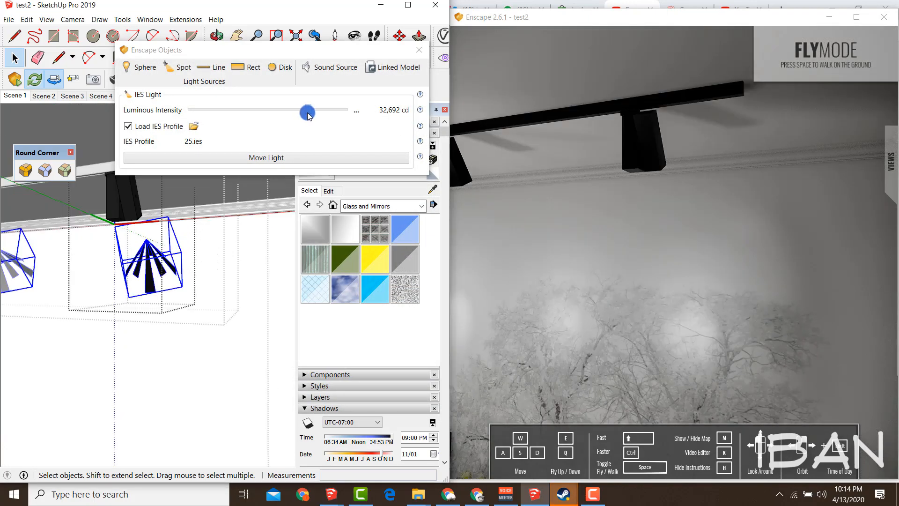
{"action": "left_click_drag", "start_coordinate": [308, 110], "coordinate": [327, 116]}
{"action": "left_click", "coordinate": [488, 209]}
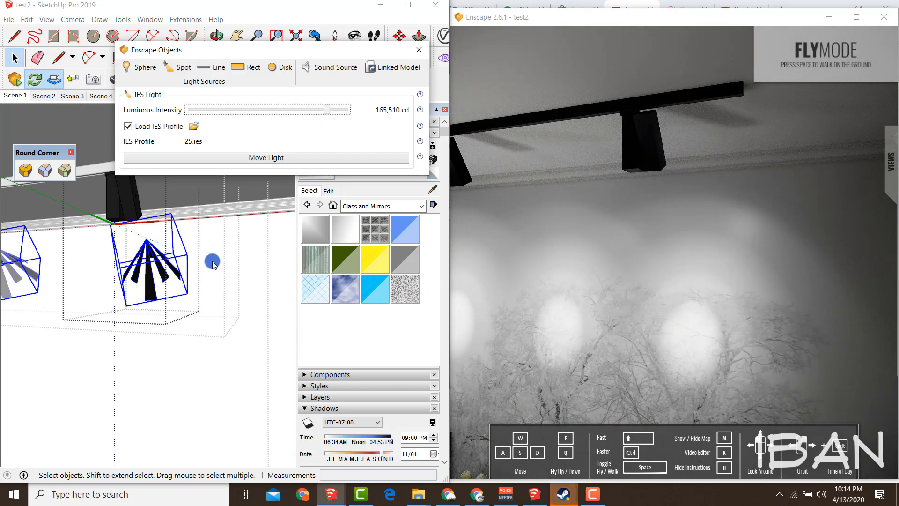
Step: Re-aim the track's IES light by moving its target point further down the wall
{"action": "left_click", "coordinate": [183, 266]}
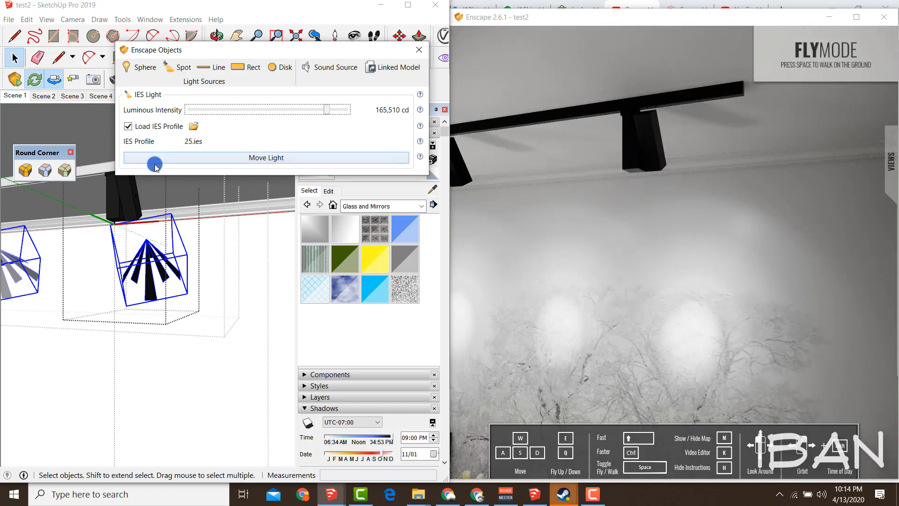
{"action": "mouse_move", "coordinate": [164, 277]}
{"action": "middle_mouse_down"}
{"action": "mouse_move", "coordinate": [221, 279]}
{"action": "mouse_move", "coordinate": [214, 289]}
{"action": "middle_mouse_up"}
{"action": "left_click", "coordinate": [272, 159]}
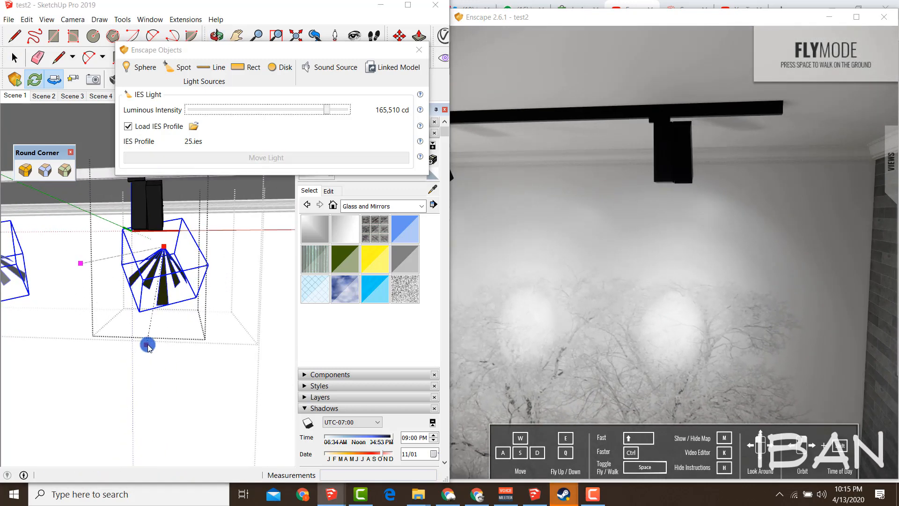
{"action": "left_click_drag", "start_coordinate": [147, 343], "coordinate": [167, 389]}
{"action": "mouse_move", "coordinate": [166, 389]}
{"action": "middle_mouse_down"}
{"action": "mouse_move", "coordinate": [234, 371]}
{"action": "mouse_move", "coordinate": [245, 345]}
{"action": "mouse_move", "coordinate": [176, 354]}
{"action": "middle_mouse_up"}
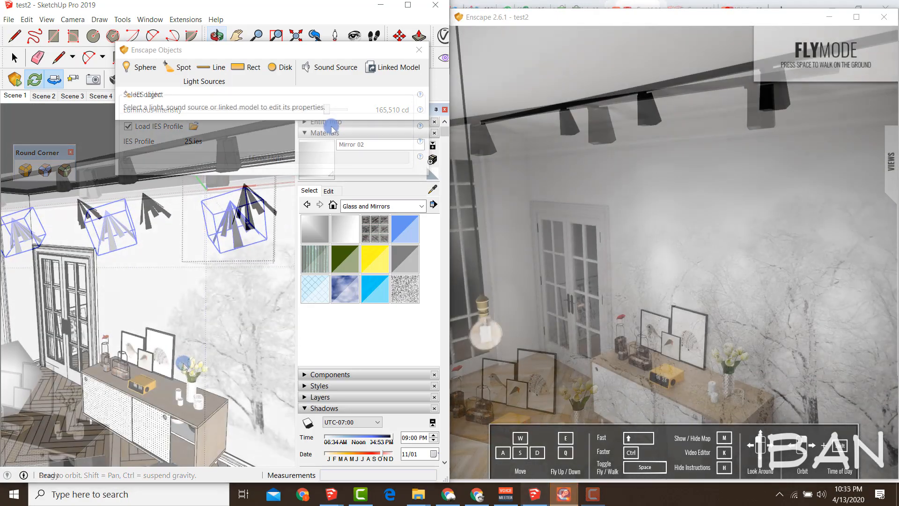
Step: Place an Enscape line light on the wall strip above the large window and set its length to 3.00 m
{"action": "left_click", "coordinate": [216, 68]}
{"action": "left_click", "coordinate": [143, 357]}
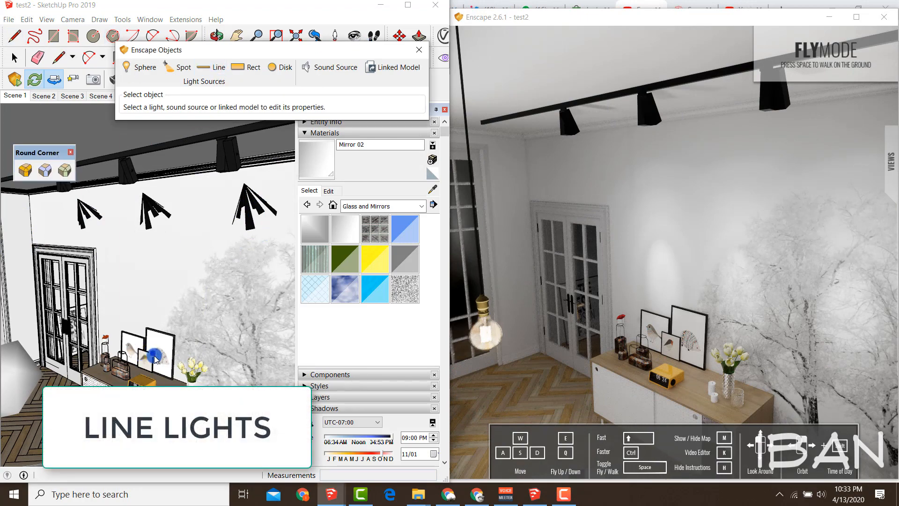
{"action": "mouse_move", "coordinate": [155, 358]}
{"action": "middle_mouse_down"}
{"action": "mouse_move", "coordinate": [195, 313]}
{"action": "mouse_move", "coordinate": [167, 331]}
{"action": "mouse_move", "coordinate": [192, 291]}
{"action": "mouse_move", "coordinate": [171, 224]}
{"action": "mouse_move", "coordinate": [95, 188]}
{"action": "mouse_move", "coordinate": [117, 229]}
{"action": "mouse_move", "coordinate": [243, 197]}
{"action": "mouse_move", "coordinate": [121, 173]}
{"action": "middle_mouse_up"}
{"action": "scroll", "coordinate": [171, 318], "scroll_direction": "up", "scroll_amount": 5}
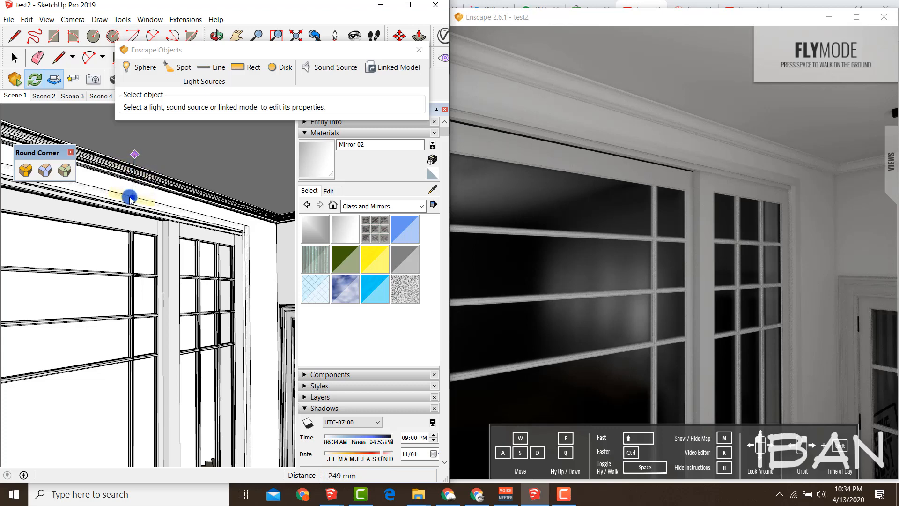
{"action": "middle_click_drag", "start_coordinate": [129, 200], "coordinate": [170, 218]}
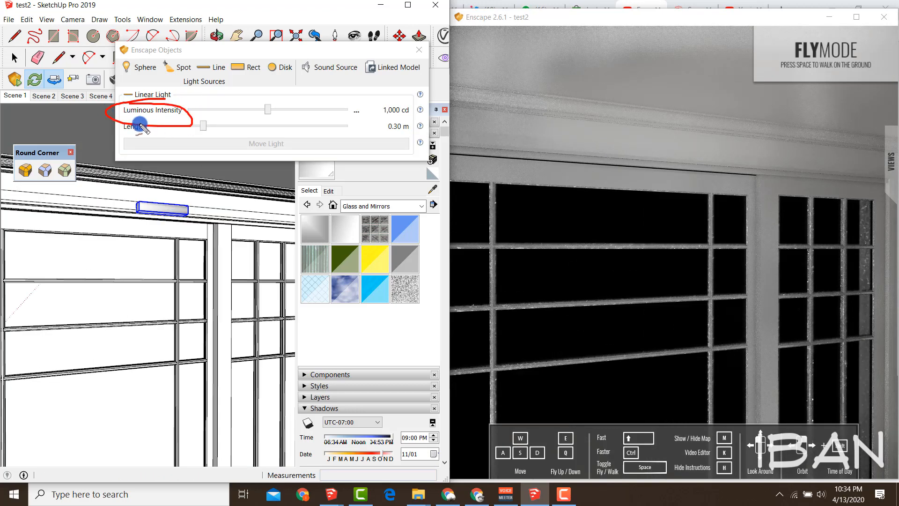
{"action": "left_click_drag", "start_coordinate": [159, 125], "coordinate": [204, 127]}
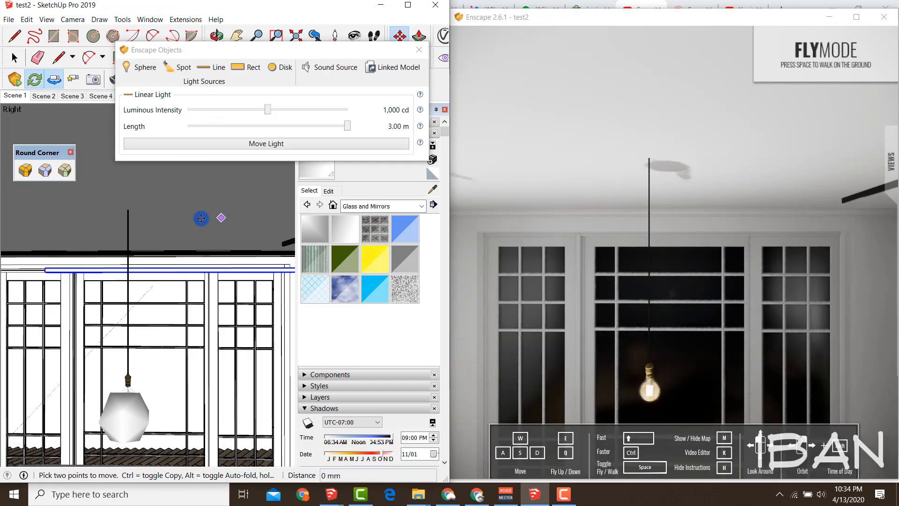
Step: Move the line light about 454 mm along the window head and raise its luminous intensity to 55,381 cd
{"action": "left_click", "coordinate": [151, 221]}
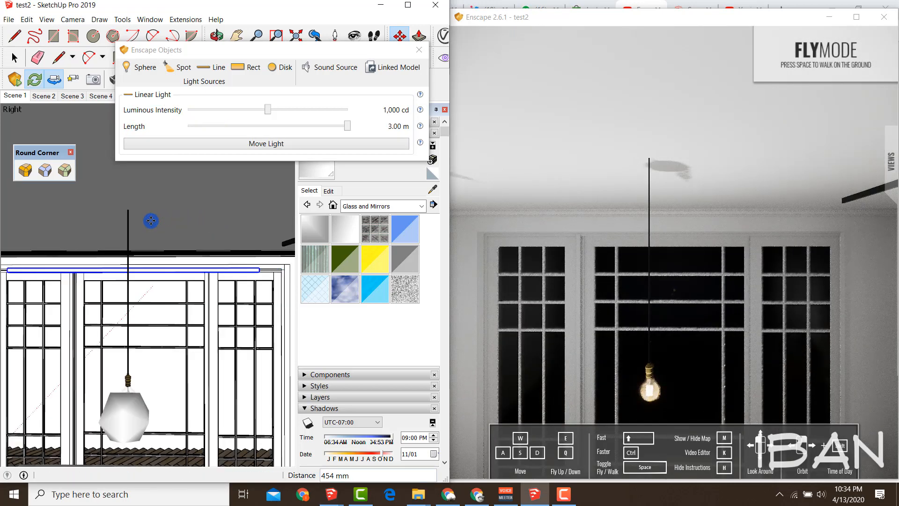
{"action": "key", "text": "space"}
{"action": "left_click_drag", "start_coordinate": [276, 115], "coordinate": [326, 115]}
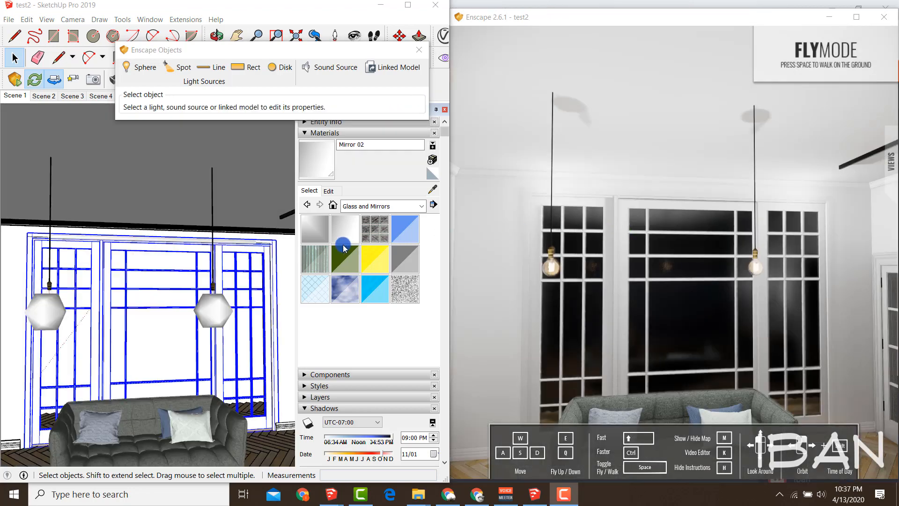
Step: Try to extend the length of the line light above the window beyond 3.00 m
{"action": "scroll", "coordinate": [231, 236], "scroll_direction": "up", "scroll_amount": 5}
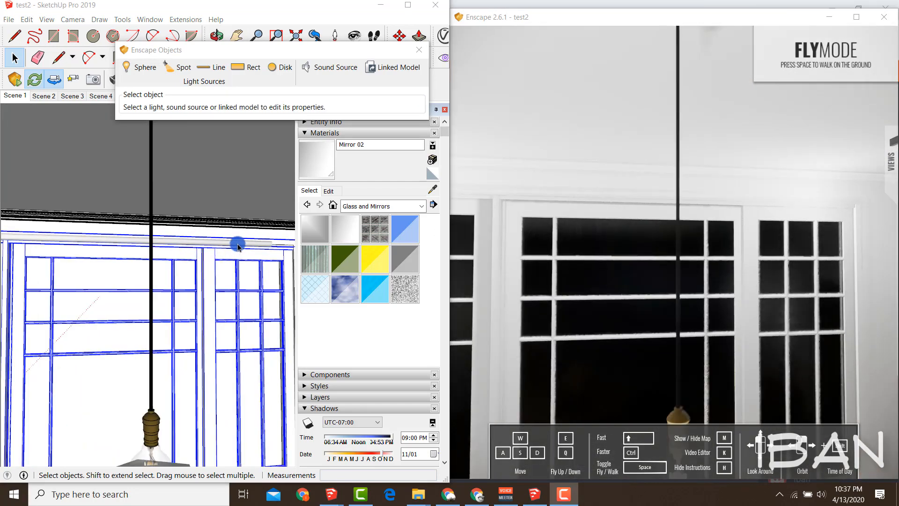
{"action": "left_click", "coordinate": [396, 127]}
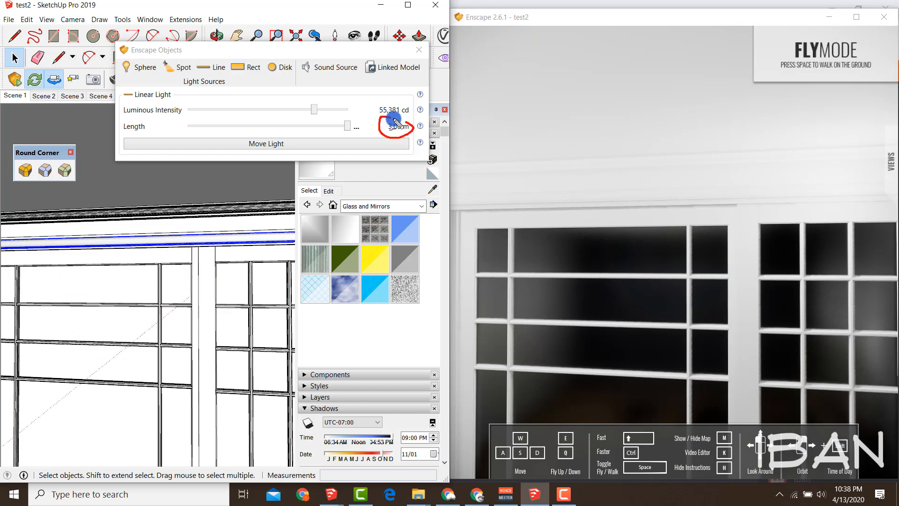
{"action": "left_click", "coordinate": [398, 127]}
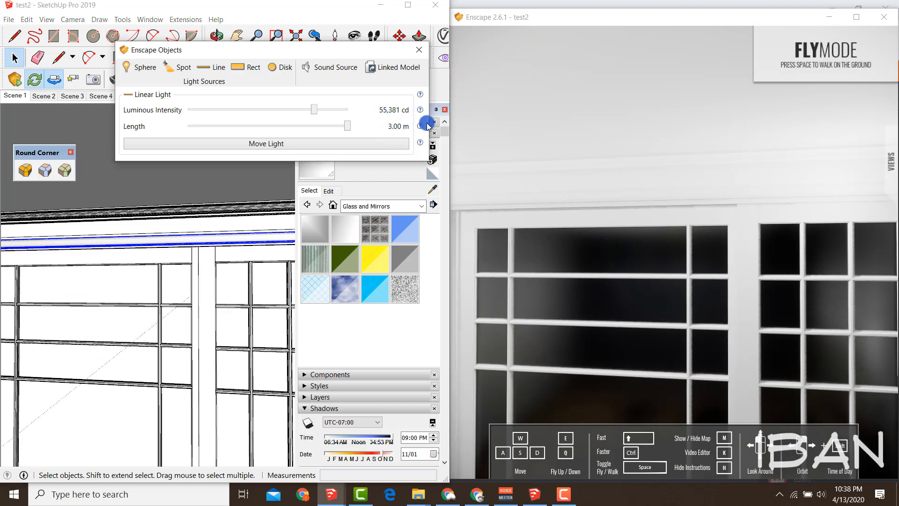
{"action": "left_click", "coordinate": [358, 128]}
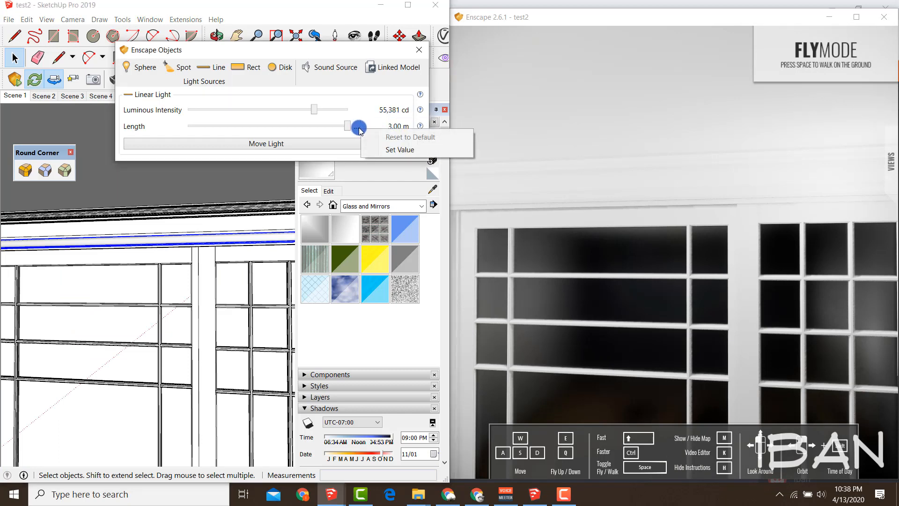
{"action": "left_click", "coordinate": [344, 135]}
{"action": "mouse_move", "coordinate": [347, 128]}
{"action": "left_mouse_down"}
{"action": "mouse_move", "coordinate": [277, 128]}
{"action": "mouse_move", "coordinate": [398, 128]}
{"action": "left_mouse_up"}
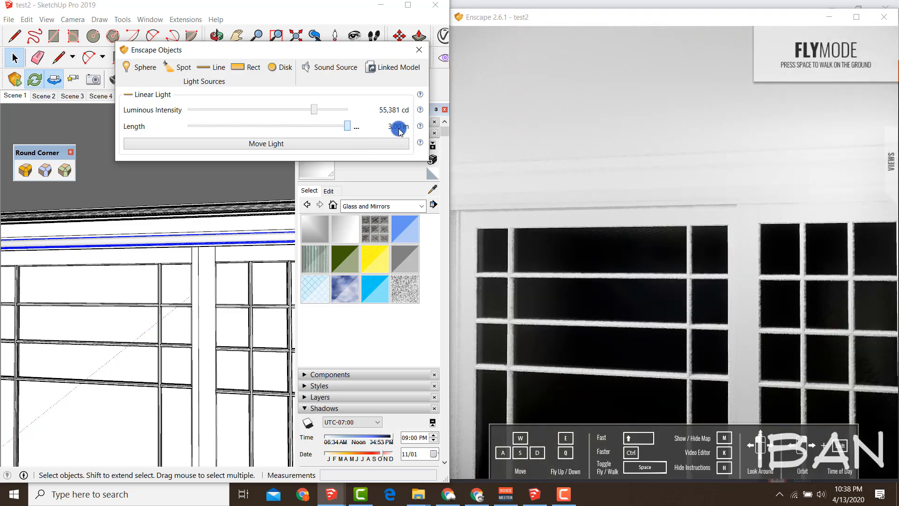
Step: Copy the line light about 3038 mm along the window wall
{"action": "scroll", "coordinate": [217, 260], "scroll_direction": "down", "scroll_amount": 2}
{"action": "mouse_move", "coordinate": [140, 287]}
{"action": "middle_mouse_down"}
{"action": "mouse_move", "coordinate": [219, 254]}
{"action": "mouse_move", "coordinate": [171, 259]}
{"action": "mouse_move", "coordinate": [384, 220]}
{"action": "middle_mouse_up"}
{"action": "key", "text": "m"}
{"action": "key", "text": "ctrl"}
{"action": "left_click", "coordinate": [247, 246]}
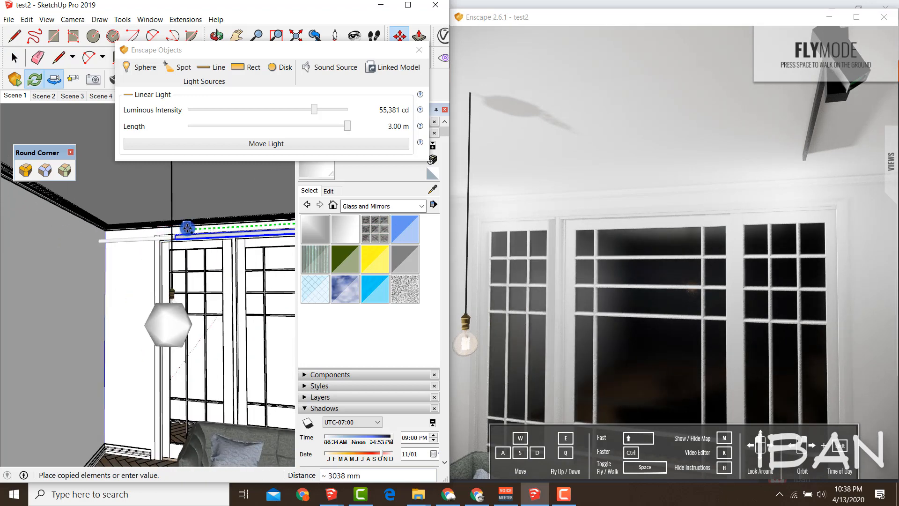
{"action": "left_click", "coordinate": [187, 231]}
{"action": "key", "text": "space"}
Step: Shift the copied line light along the wall into position above the window
{"action": "mouse_move", "coordinate": [196, 237]}
{"action": "middle_mouse_down"}
{"action": "mouse_move", "coordinate": [160, 249]}
{"action": "mouse_move", "coordinate": [146, 238]}
{"action": "mouse_move", "coordinate": [140, 252]}
{"action": "mouse_move", "coordinate": [169, 272]}
{"action": "mouse_move", "coordinate": [260, 225]}
{"action": "middle_mouse_up"}
{"action": "key", "text": "m"}
{"action": "left_click", "coordinate": [104, 234]}
{"action": "left_click", "coordinate": [151, 232]}
{"action": "key", "text": "space"}
{"action": "scroll", "coordinate": [140, 253], "scroll_direction": "down", "scroll_amount": 3}
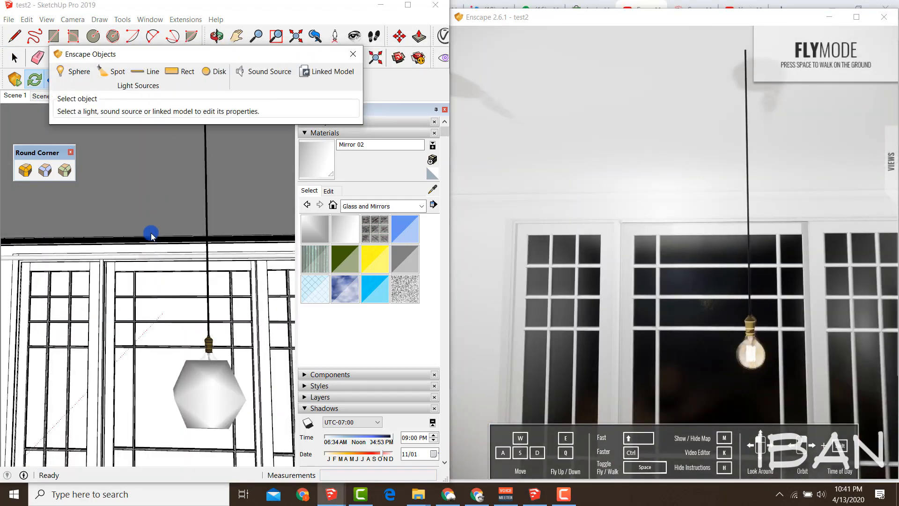
Step: Try rotating the line light above the window by moving its Enscape direction points
{"action": "mouse_move", "coordinate": [151, 234]}
{"action": "middle_mouse_down"}
{"action": "mouse_move", "coordinate": [89, 241]}
{"action": "mouse_move", "coordinate": [199, 255]}
{"action": "middle_mouse_up"}
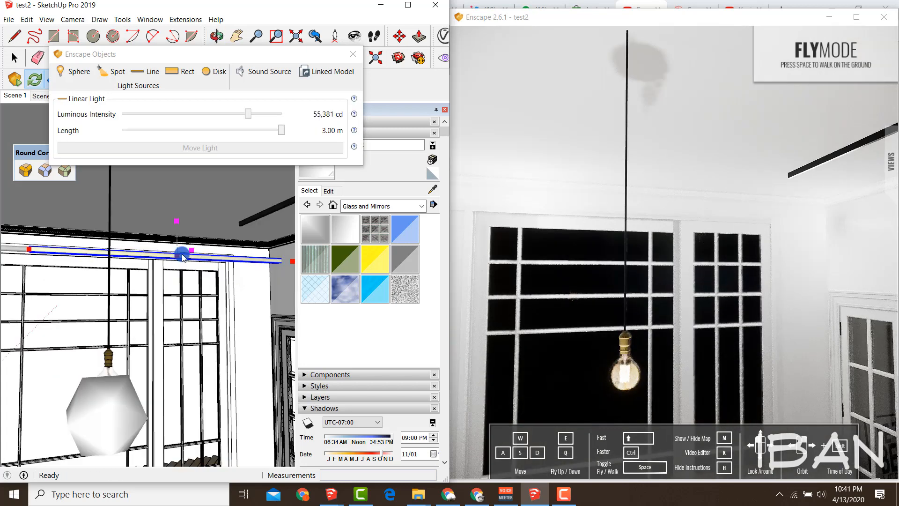
{"action": "scroll", "coordinate": [182, 253], "scroll_direction": "up", "scroll_amount": 4}
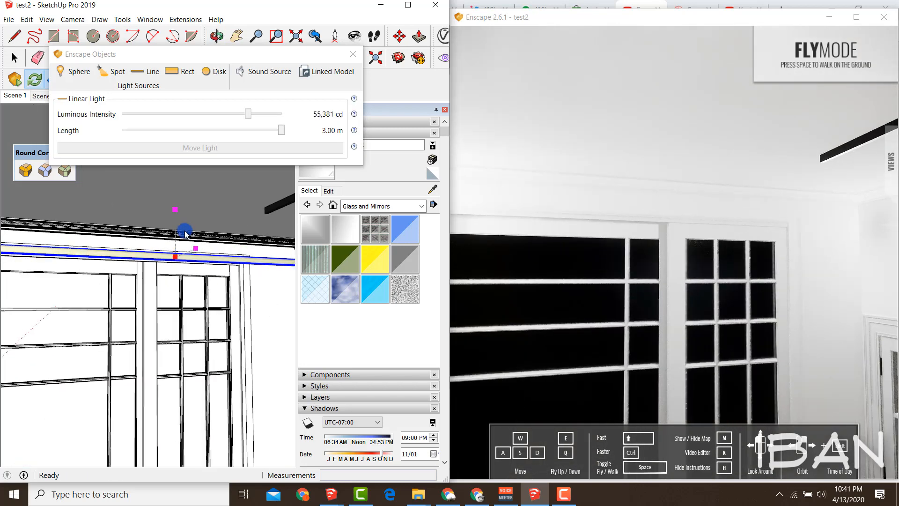
{"action": "left_click_drag", "start_coordinate": [196, 250], "coordinate": [268, 272]}
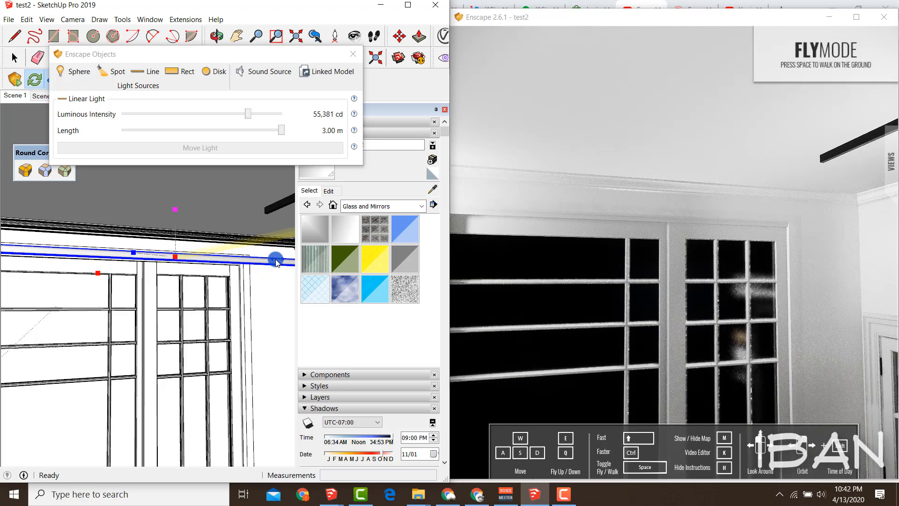
{"action": "mouse_move", "coordinate": [277, 203]}
{"action": "middle_mouse_down"}
{"action": "mouse_move", "coordinate": [187, 211]}
{"action": "mouse_move", "coordinate": [169, 204]}
{"action": "middle_mouse_up"}
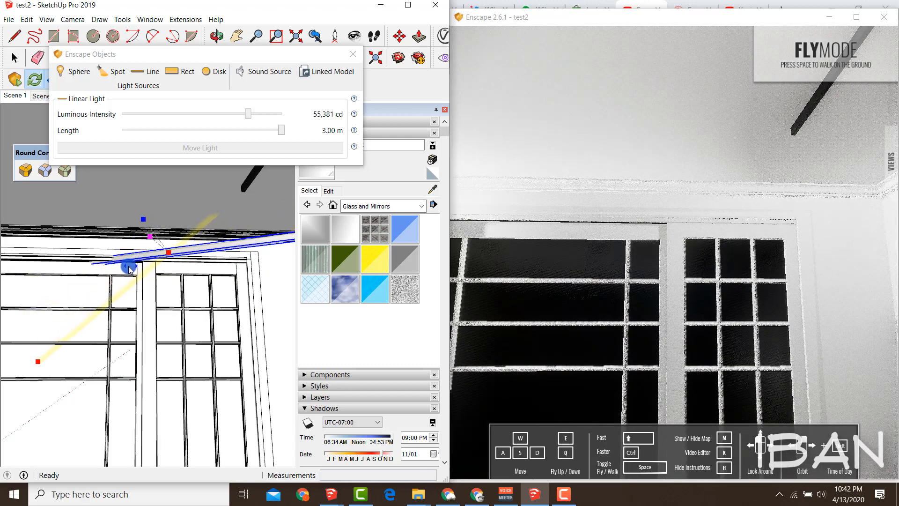
{"action": "mouse_move", "coordinate": [129, 270]}
{"action": "middle_mouse_down"}
{"action": "mouse_move", "coordinate": [157, 281]}
{"action": "mouse_move", "coordinate": [135, 288]}
{"action": "mouse_move", "coordinate": [201, 253]}
{"action": "mouse_move", "coordinate": [125, 273]}
{"action": "middle_mouse_up"}
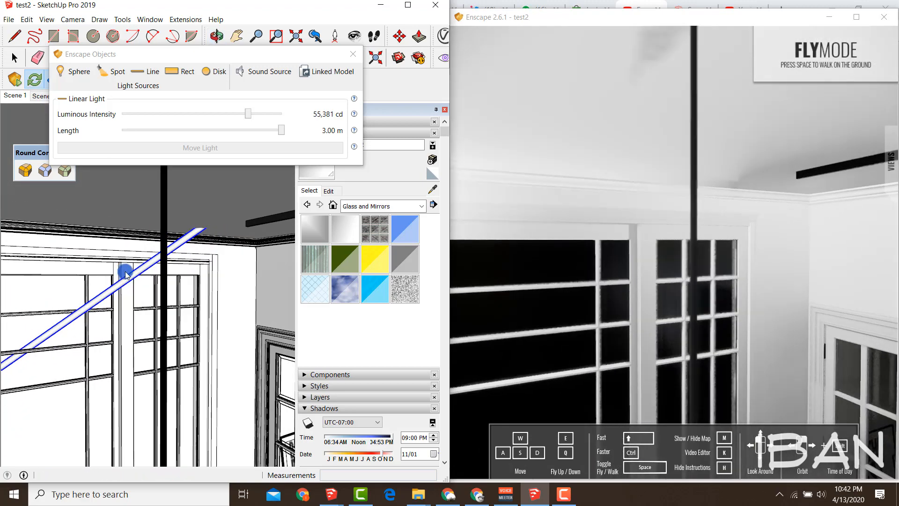
Step: Try rotating the line light about 83° around the vertical axis with the Rotate tool
{"action": "mouse_move", "coordinate": [182, 264]}
{"action": "middle_mouse_down"}
{"action": "mouse_move", "coordinate": [145, 260]}
{"action": "mouse_move", "coordinate": [186, 237]}
{"action": "mouse_move", "coordinate": [192, 202]}
{"action": "mouse_move", "coordinate": [203, 243]}
{"action": "middle_mouse_up"}
{"action": "key", "text": "q"}
{"action": "left_click", "coordinate": [20, 82]}
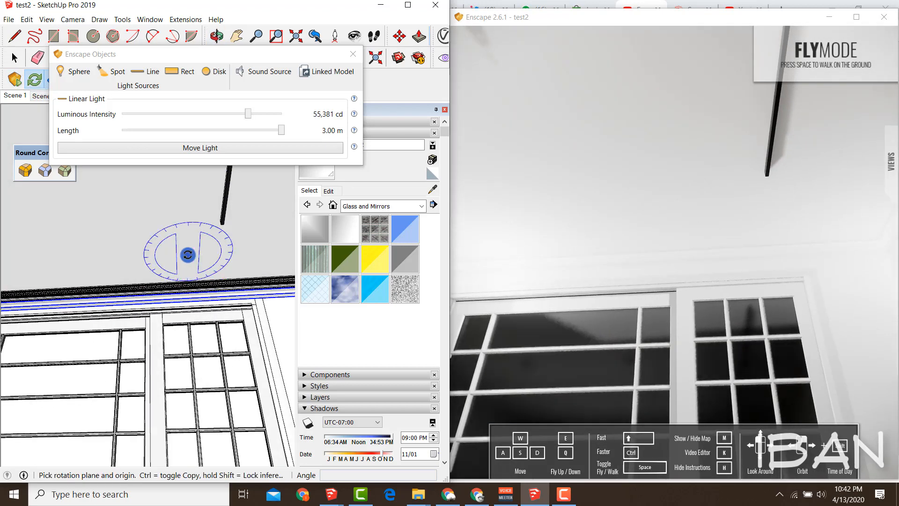
{"action": "left_click", "coordinate": [158, 256]}
{"action": "left_click", "coordinate": [65, 256]}
{"action": "left_click", "coordinate": [186, 206]}
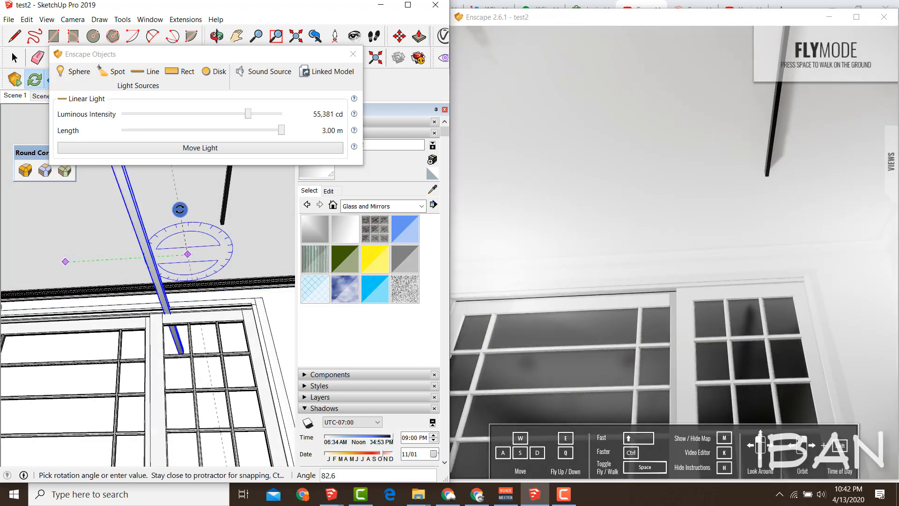
{"action": "key", "text": "space"}
Step: Adjust the direction of the line light above the window by moving its Enscape direction point
{"action": "mouse_move", "coordinate": [184, 267]}
{"action": "middle_mouse_down"}
{"action": "mouse_move", "coordinate": [257, 363]}
{"action": "mouse_move", "coordinate": [143, 307]}
{"action": "mouse_move", "coordinate": [150, 305]}
{"action": "mouse_move", "coordinate": [136, 309]}
{"action": "mouse_move", "coordinate": [183, 305]}
{"action": "middle_mouse_up"}
{"action": "right_click", "coordinate": [151, 304]}
{"action": "left_click", "coordinate": [122, 305]}
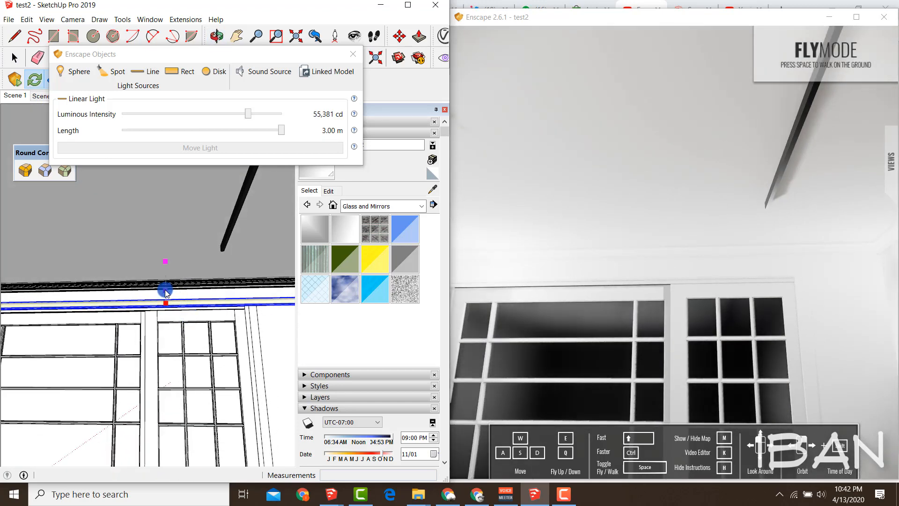
{"action": "left_click_drag", "start_coordinate": [165, 291], "coordinate": [121, 289]}
{"action": "key", "text": "space"}
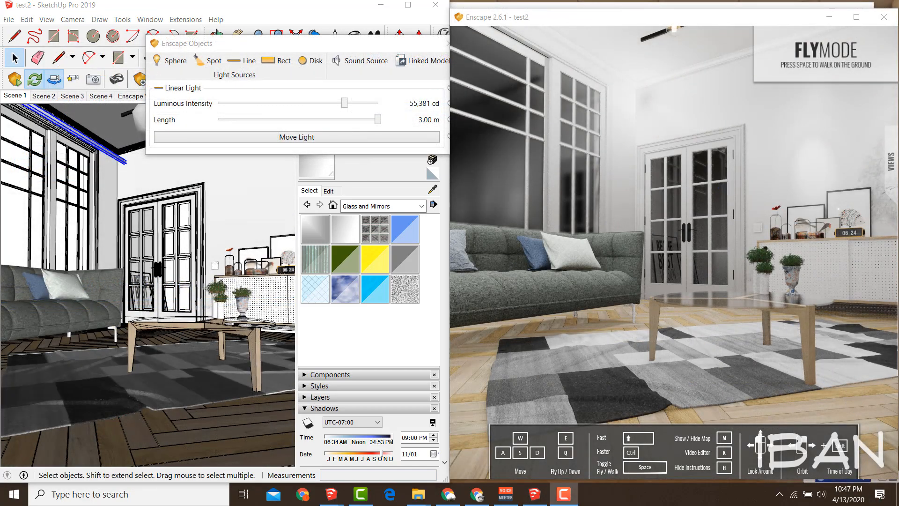
Step: Start an Enscape rectangular light at the middle of the grey brick wall, about 1346 mm below its upper edge
{"action": "left_click_drag", "start_coordinate": [243, 41], "coordinate": [171, 42]}
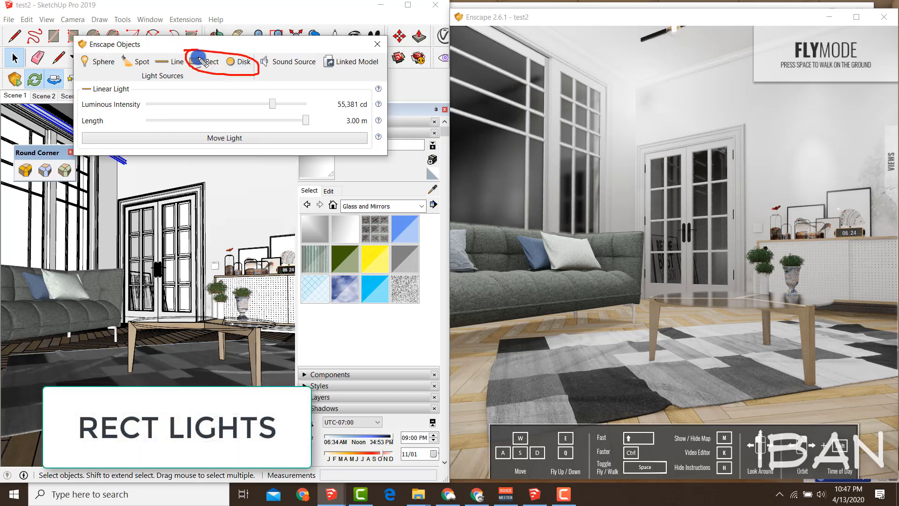
{"action": "left_click", "coordinate": [203, 62]}
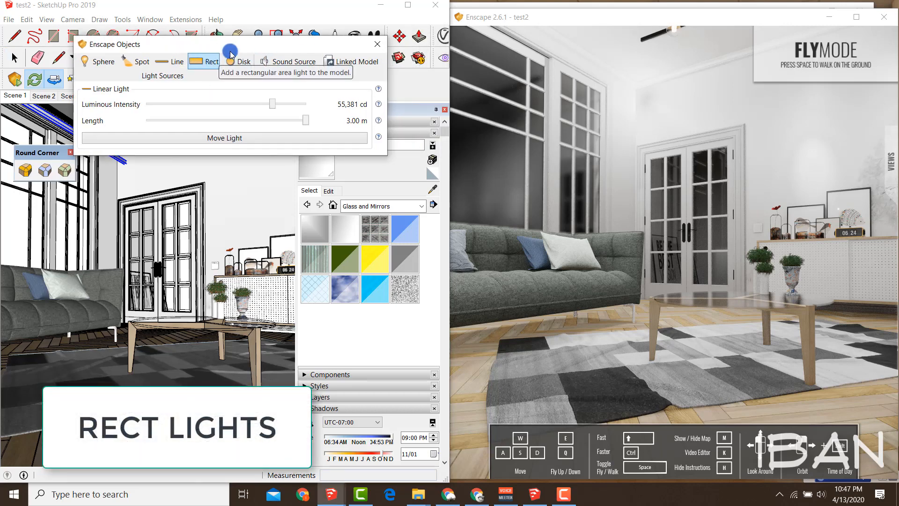
{"action": "left_click", "coordinate": [352, 45]}
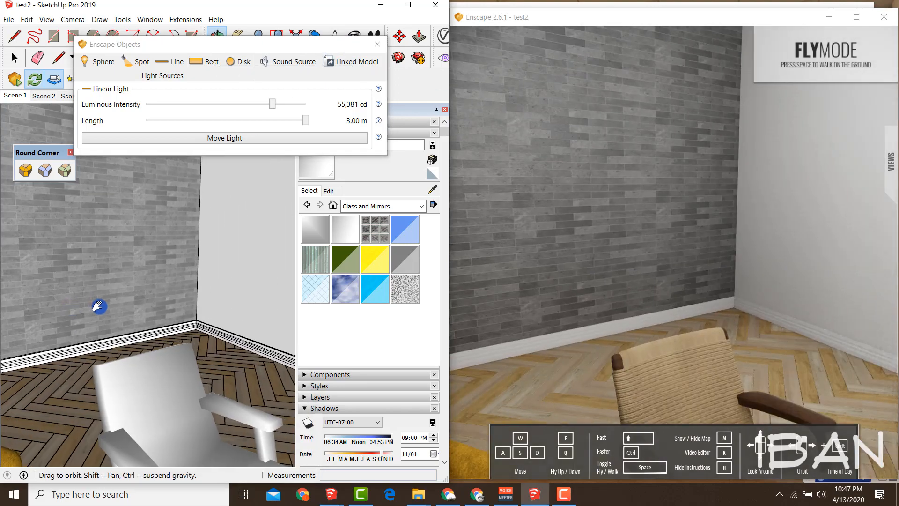
{"action": "mouse_move", "coordinate": [98, 307]}
{"action": "middle_mouse_down"}
{"action": "mouse_move", "coordinate": [218, 312]}
{"action": "mouse_move", "coordinate": [231, 285]}
{"action": "mouse_move", "coordinate": [201, 363]}
{"action": "mouse_move", "coordinate": [124, 320]}
{"action": "middle_mouse_up"}
{"action": "mouse_move", "coordinate": [201, 279]}
{"action": "middle_mouse_down"}
{"action": "mouse_move", "coordinate": [192, 321]}
{"action": "mouse_move", "coordinate": [212, 305]}
{"action": "mouse_move", "coordinate": [145, 294]}
{"action": "mouse_move", "coordinate": [104, 307]}
{"action": "mouse_move", "coordinate": [71, 305]}
{"action": "mouse_move", "coordinate": [155, 212]}
{"action": "middle_mouse_up"}
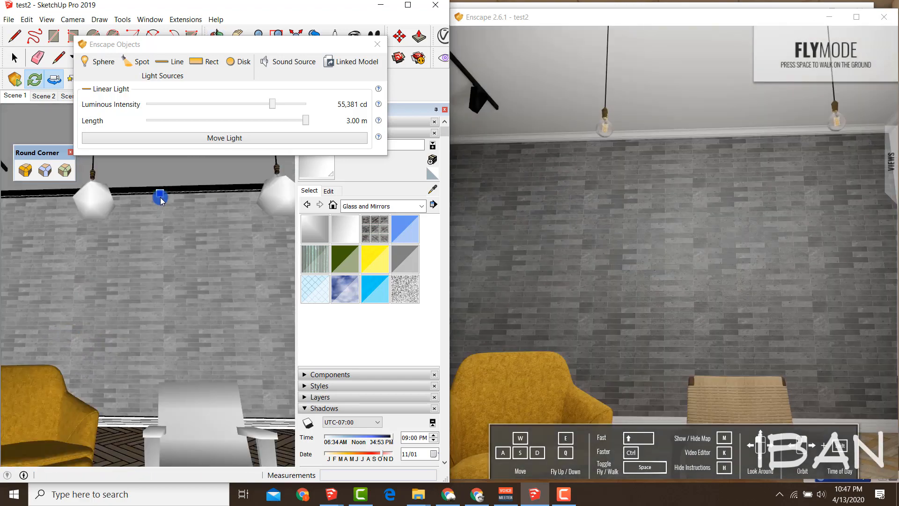
{"action": "left_click", "coordinate": [160, 194]}
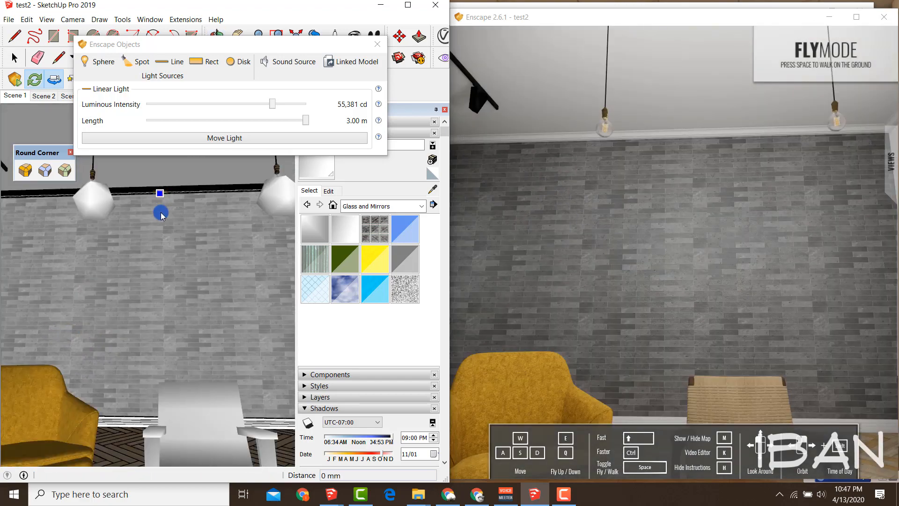
{"action": "middle_click_drag", "start_coordinate": [163, 307], "coordinate": [133, 316]}
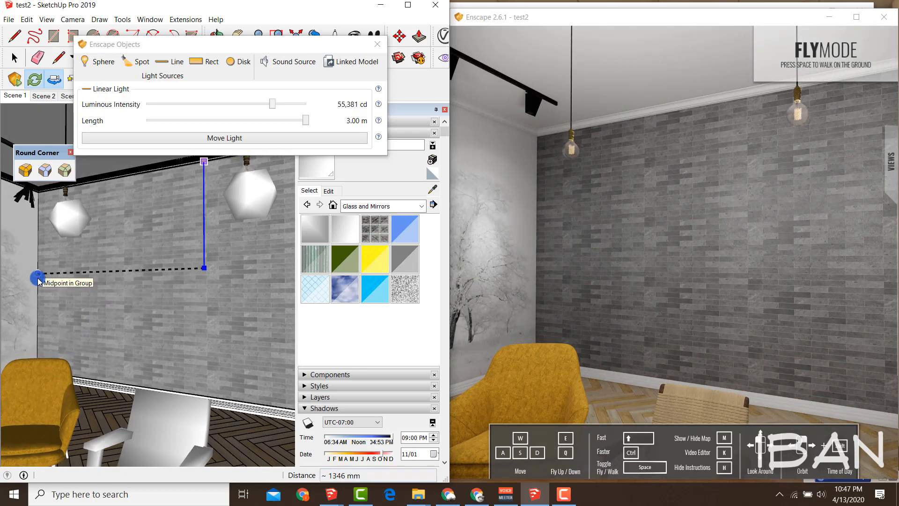
{"action": "left_click", "coordinate": [38, 277]}
Step: Aim the rectangular light from the brick wall toward the window behind the sofa to finish placing it
{"action": "middle_click_drag", "start_coordinate": [218, 278], "coordinate": [125, 309]}
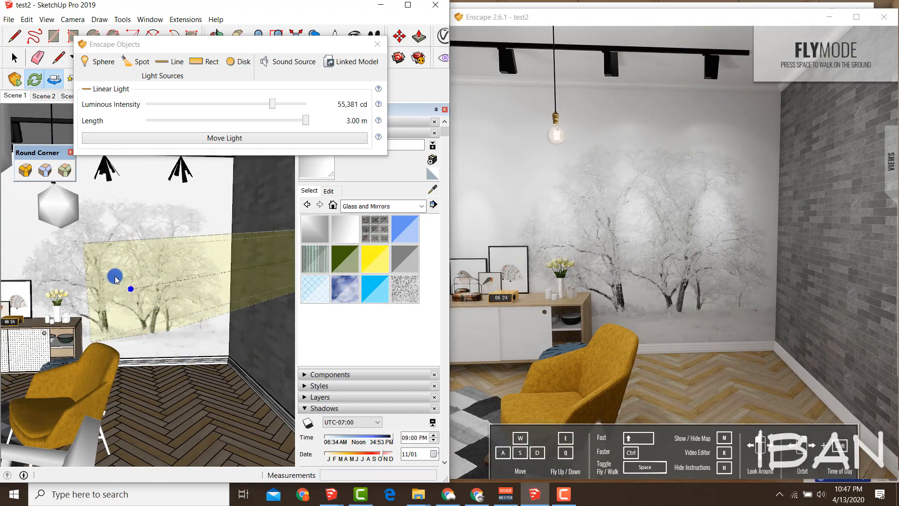
{"action": "mouse_move", "coordinate": [116, 278]}
{"action": "middle_mouse_down"}
{"action": "mouse_move", "coordinate": [108, 281]}
{"action": "mouse_move", "coordinate": [233, 287]}
{"action": "mouse_move", "coordinate": [88, 297]}
{"action": "middle_mouse_up"}
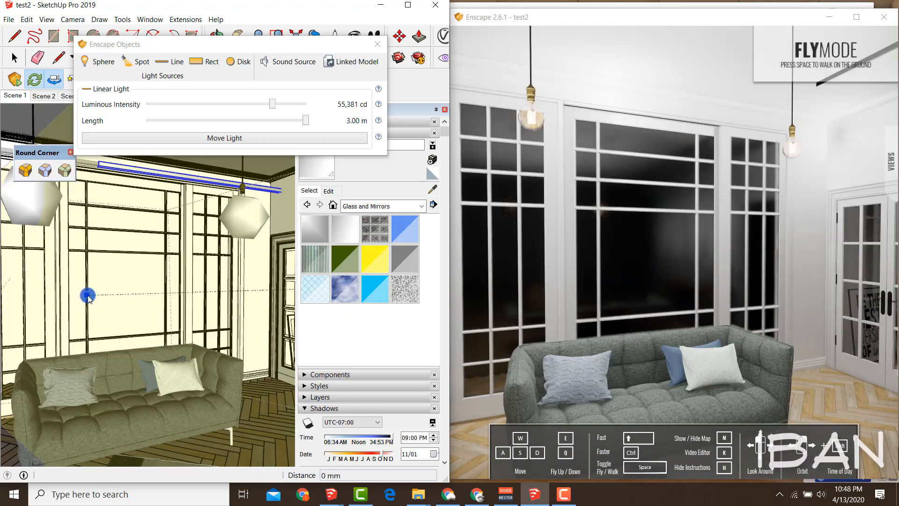
{"action": "left_click", "coordinate": [88, 295]}
{"action": "middle_click_drag", "start_coordinate": [156, 311], "coordinate": [253, 299]}
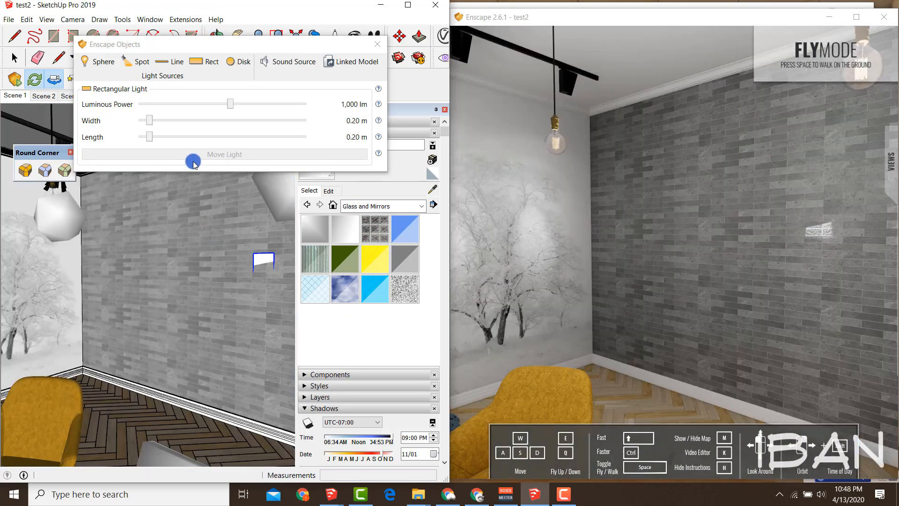
Step: Set the rectangular light to 1.06 m width, 1.17 m length and 3,975 lm luminous power
{"action": "left_click_drag", "start_coordinate": [152, 128], "coordinate": [159, 120]}
{"action": "left_click_drag", "start_coordinate": [149, 136], "coordinate": [175, 138]}
{"action": "middle_click_drag", "start_coordinate": [172, 234], "coordinate": [161, 239]}
{"action": "key", "text": "m"}
{"action": "left_click", "coordinate": [223, 437]}
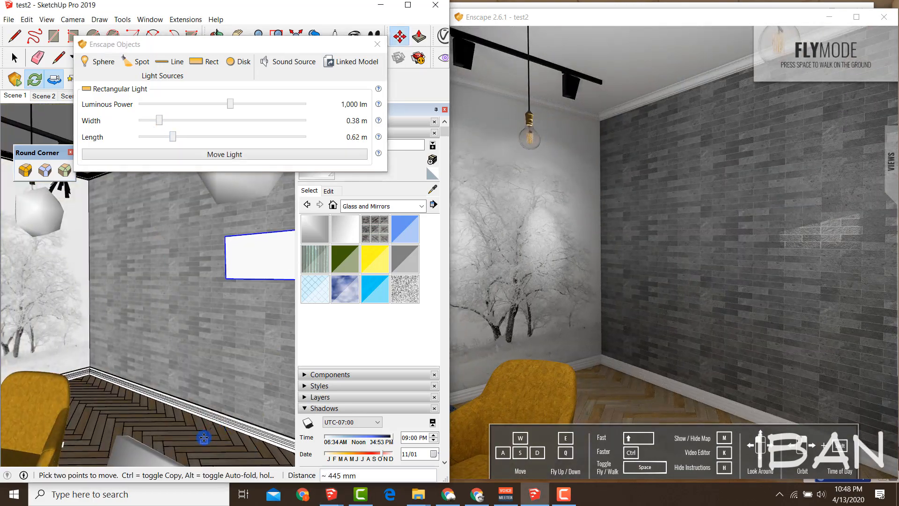
{"action": "left_click_drag", "start_coordinate": [160, 121], "coordinate": [197, 121]}
{"action": "left_click_drag", "start_coordinate": [230, 104], "coordinate": [249, 105]}
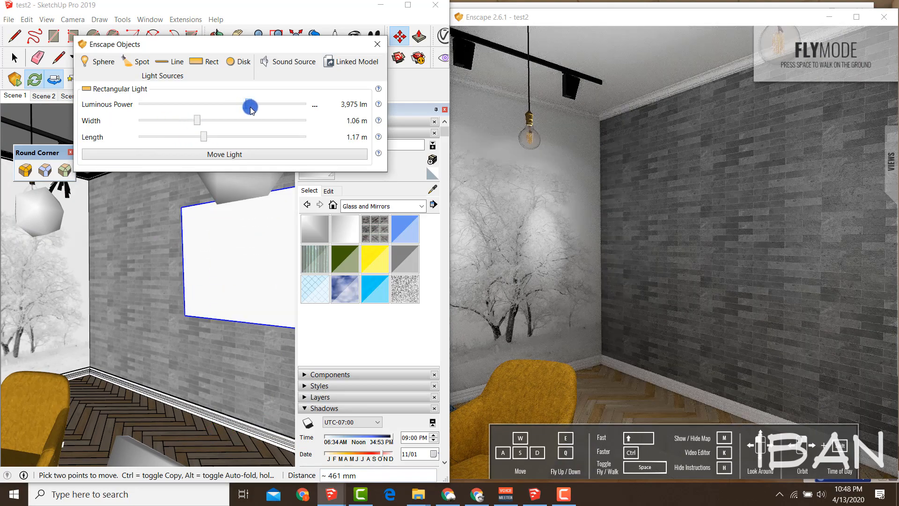
Step: Lower the rectangular light's aim slightly by moving its direction point on the window side
{"action": "left_click", "coordinate": [10, 94]}
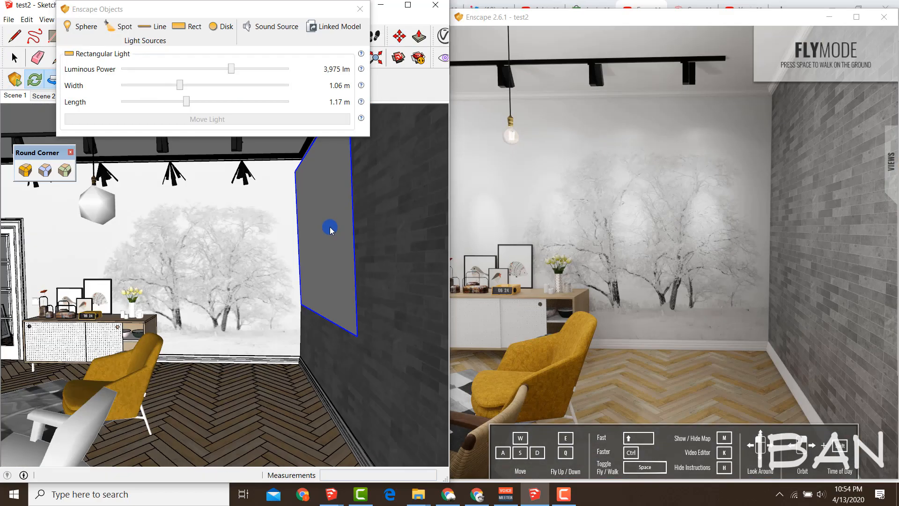
{"action": "middle_click_drag", "start_coordinate": [329, 226], "coordinate": [345, 285]}
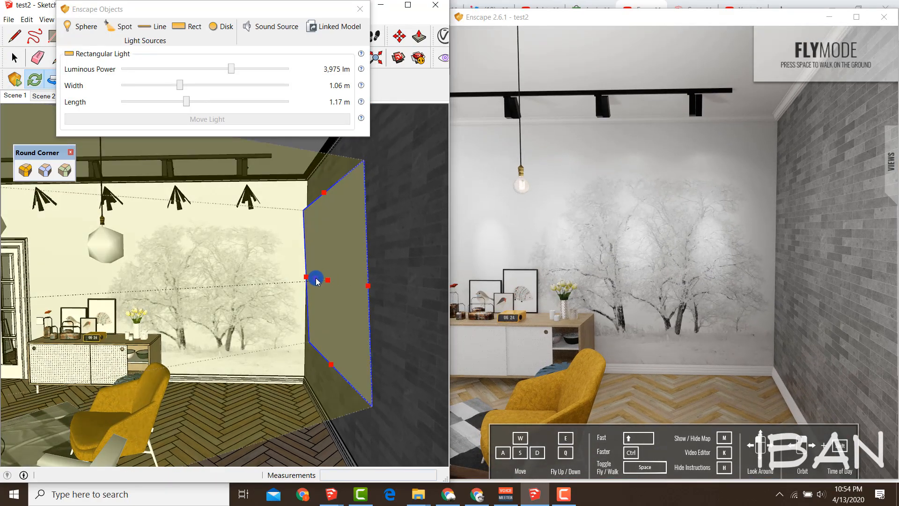
{"action": "left_click_drag", "start_coordinate": [313, 275], "coordinate": [314, 196]}
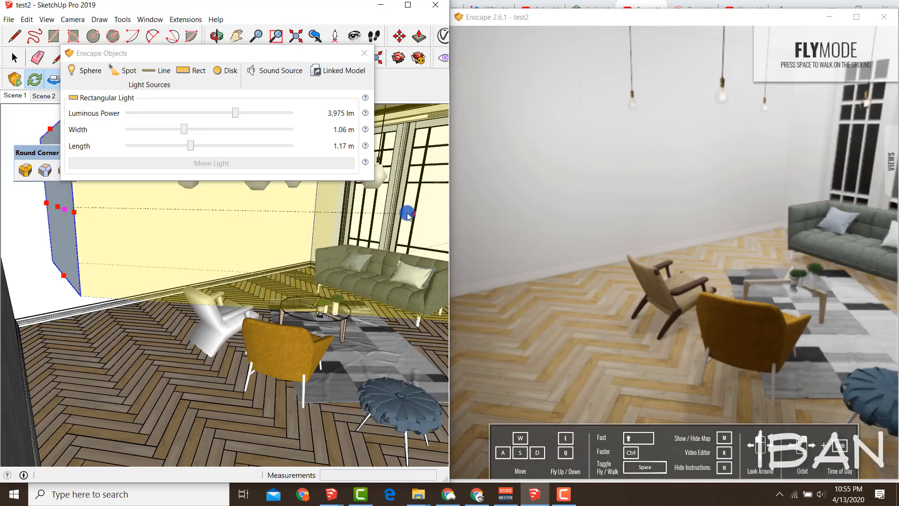
{"action": "left_click_drag", "start_coordinate": [413, 215], "coordinate": [411, 223]}
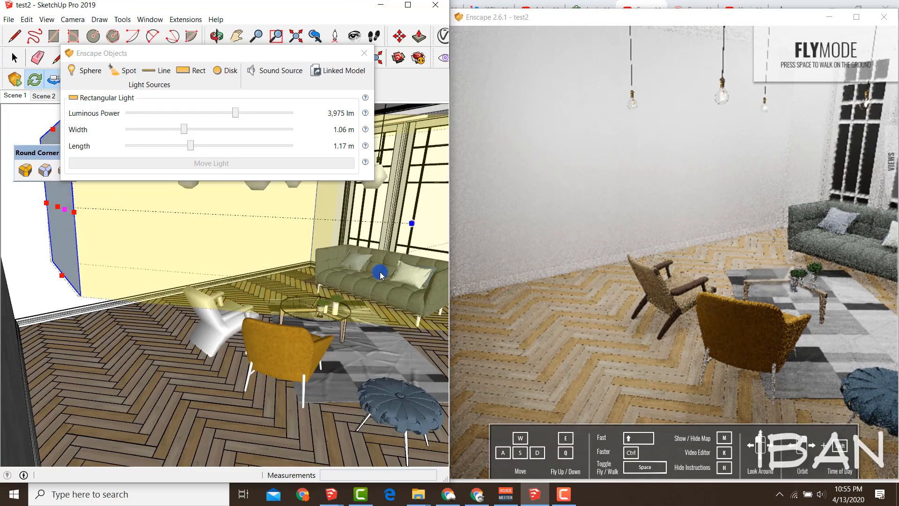
{"action": "left_click_drag", "start_coordinate": [231, 375], "coordinate": [252, 367]}
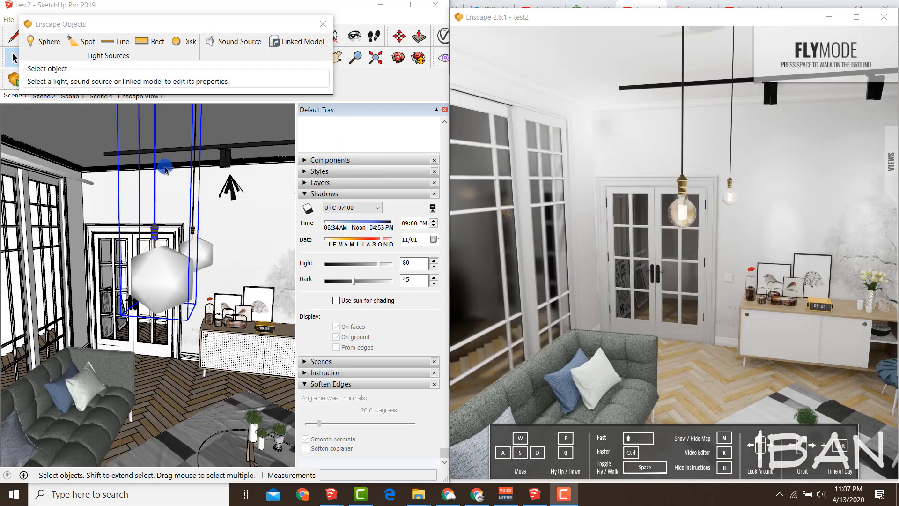
Step: Select the sphere light around the nearer pendant bulb and create a light orange material named "orange" for it
{"action": "mouse_move", "coordinate": [224, 284]}
{"action": "middle_mouse_down"}
{"action": "mouse_move", "coordinate": [151, 284]}
{"action": "mouse_move", "coordinate": [190, 277]}
{"action": "mouse_move", "coordinate": [140, 271]}
{"action": "middle_mouse_up"}
{"action": "left_click", "coordinate": [133, 268]}
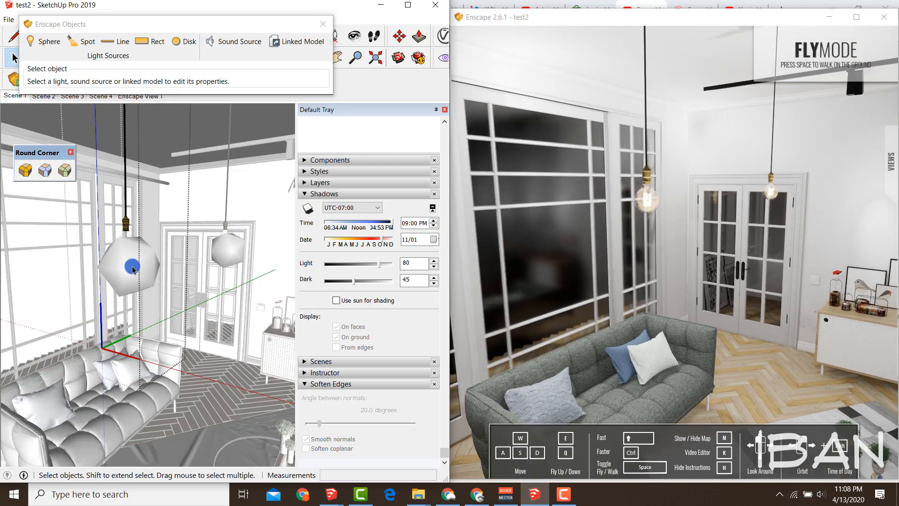
{"action": "middle_click_drag", "start_coordinate": [136, 261], "coordinate": [137, 255]}
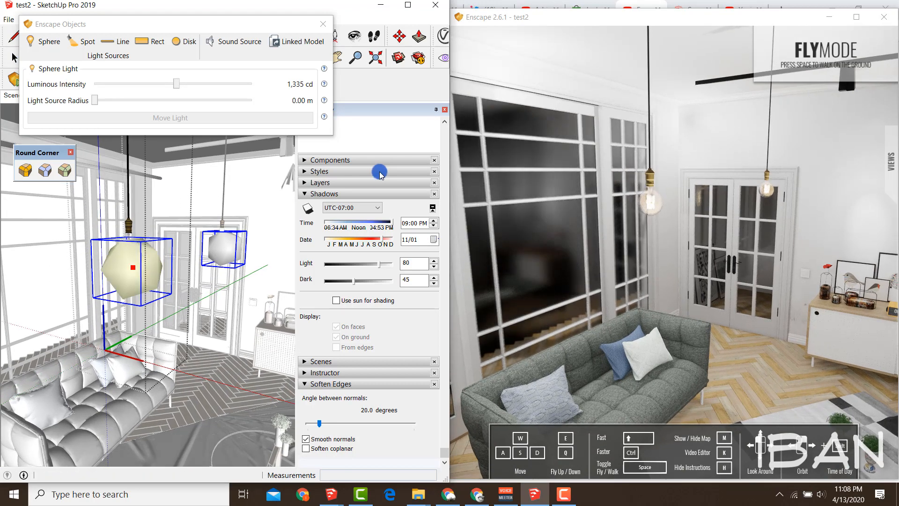
{"action": "key", "text": "b"}
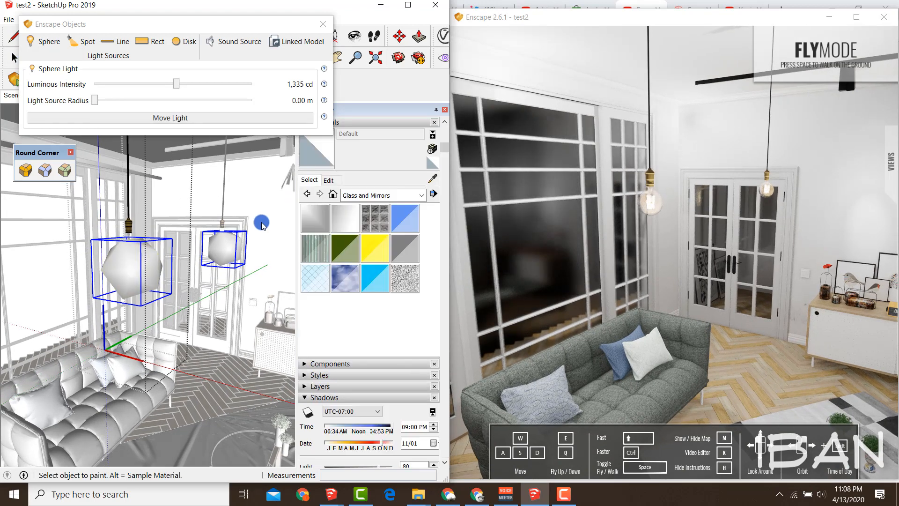
{"action": "left_click", "coordinate": [430, 150]}
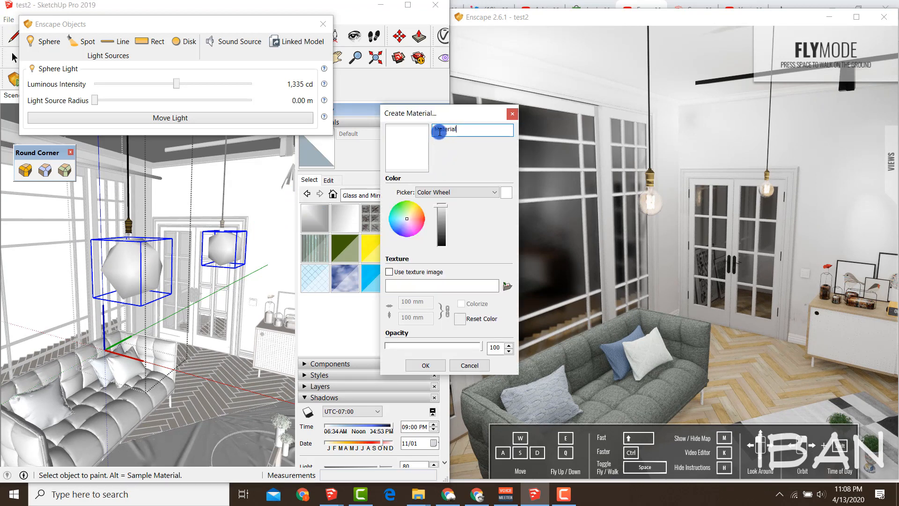
{"action": "type", "text": "orab"}
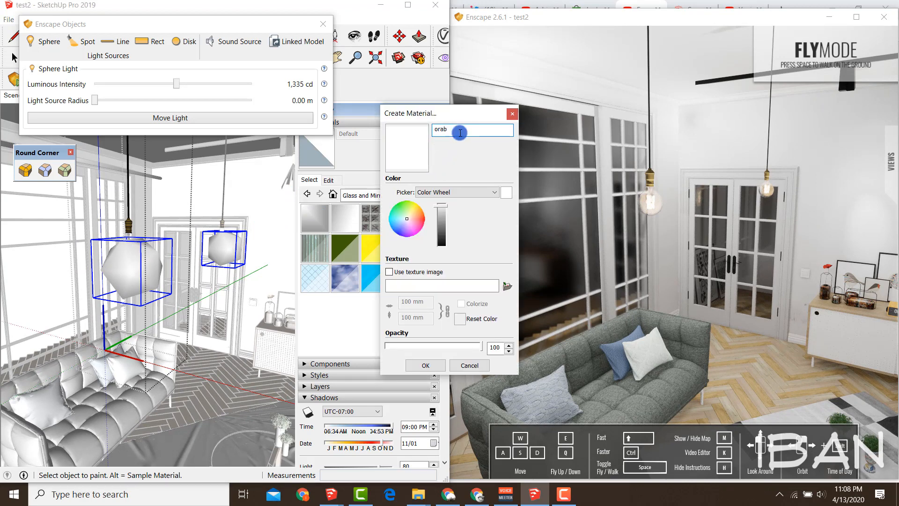
{"action": "key", "text": "BackSpace"}
{"action": "type", "text": "nge"}
{"action": "left_click_drag", "start_coordinate": [422, 217], "coordinate": [416, 220]}
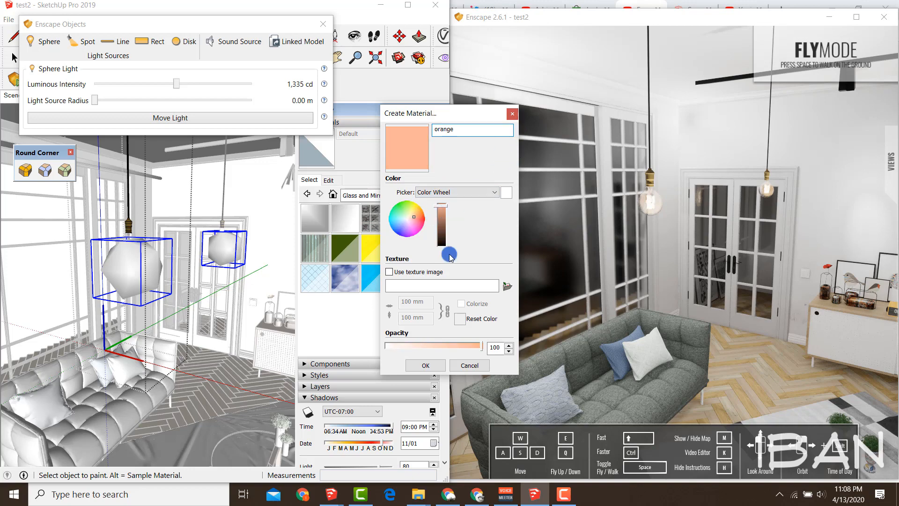
{"action": "left_click", "coordinate": [425, 366]}
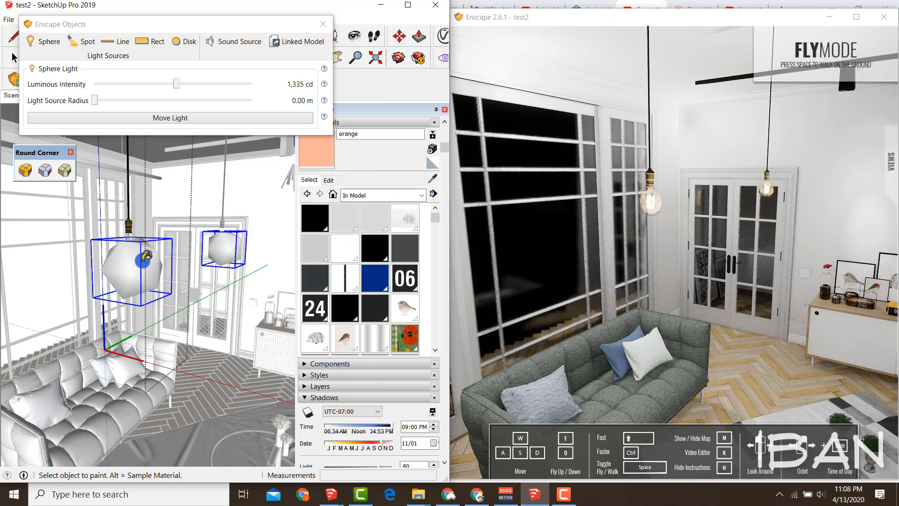
Step: Paint the pendant's sphere light with the orange material to tint its light
{"action": "left_click", "coordinate": [145, 258]}
{"action": "middle_click_drag", "start_coordinate": [139, 255], "coordinate": [161, 263]}
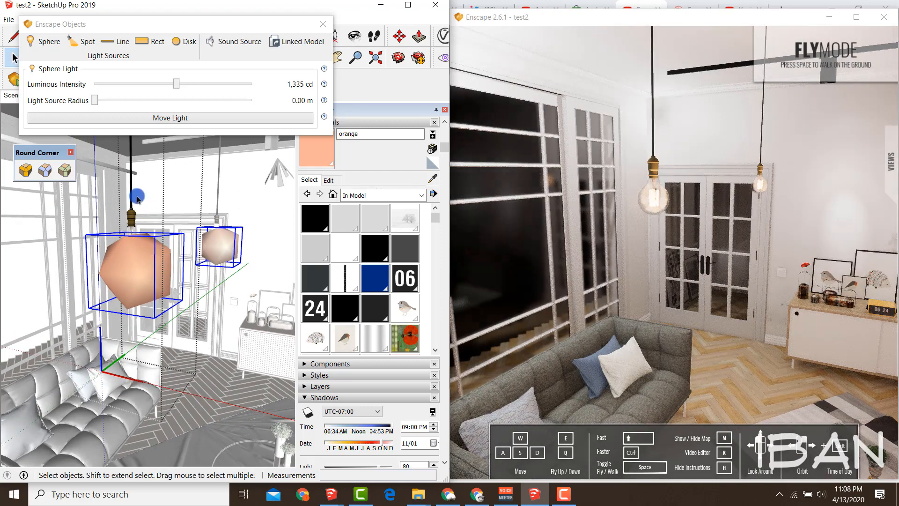
{"action": "key", "text": "m"}
{"action": "middle_click_drag", "start_coordinate": [127, 200], "coordinate": [292, 204]}
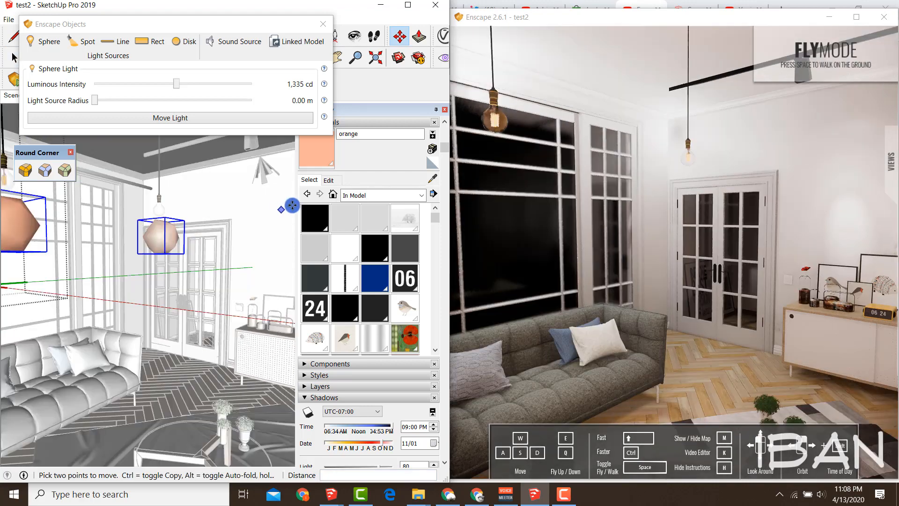
Step: Edit the orange material's colour to a paler, more yellowish tone
{"action": "left_click", "coordinate": [316, 159]}
{"action": "left_click", "coordinate": [328, 180]}
{"action": "left_click", "coordinate": [330, 232]}
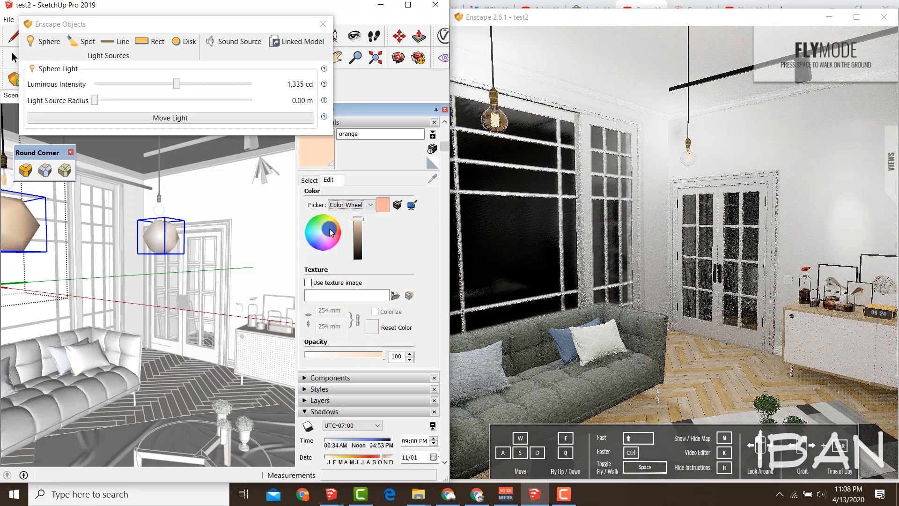
{"action": "left_click_drag", "start_coordinate": [330, 232], "coordinate": [332, 228]}
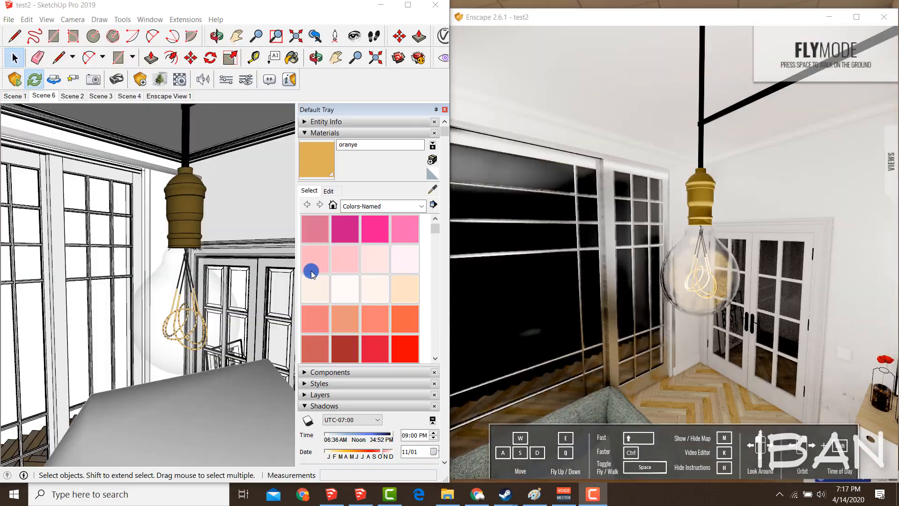
Step: Open the pendant lamp's group and remove the glass bulb around the filament, undoing the deletion of the filament
{"action": "scroll", "coordinate": [200, 297], "scroll_direction": "up", "scroll_amount": 6}
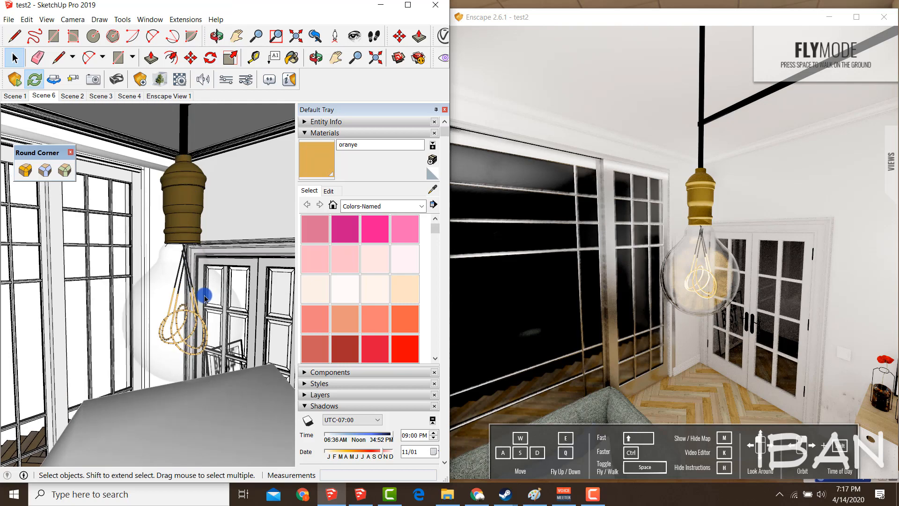
{"action": "key", "text": "b"}
{"action": "scroll", "coordinate": [209, 304], "scroll_direction": "down", "scroll_amount": 3}
{"action": "key", "text": "space"}
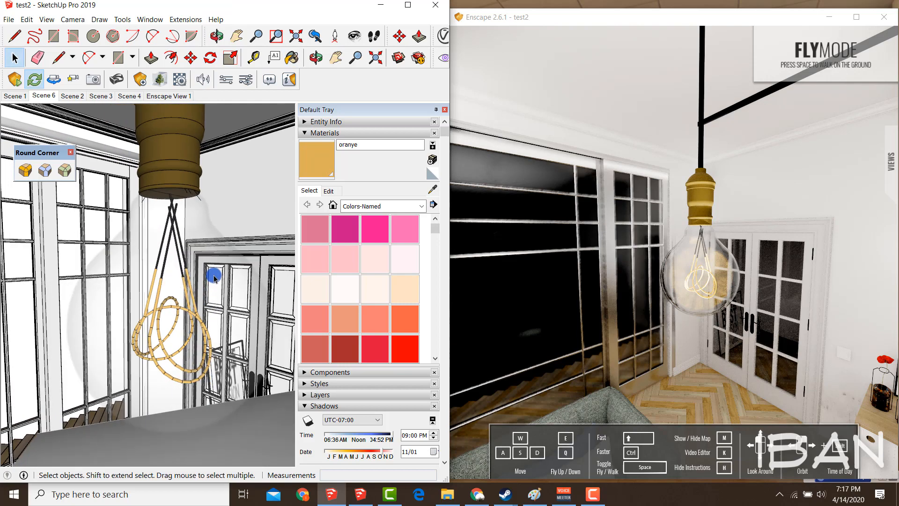
{"action": "left_click", "coordinate": [214, 277]}
{"action": "double_click", "coordinate": [217, 274]}
{"action": "left_click", "coordinate": [217, 273]}
{"action": "key", "text": "Delete"}
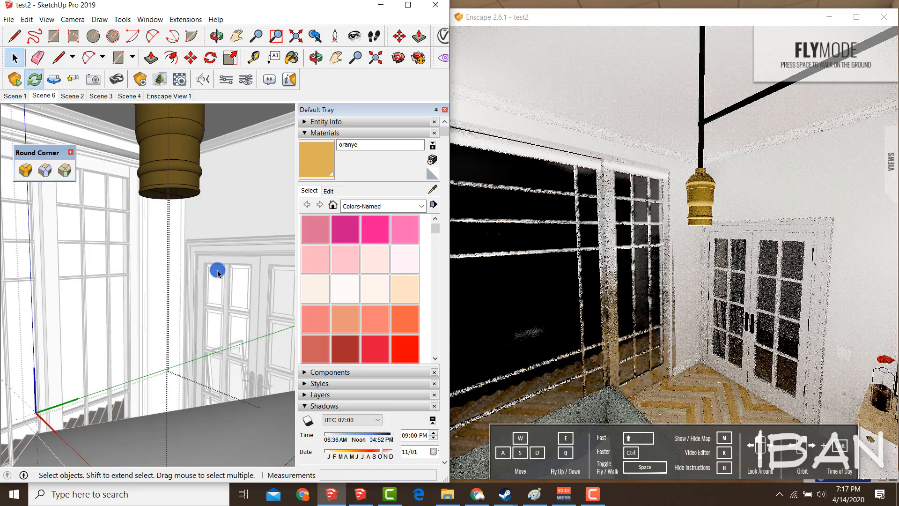
{"action": "key", "text": "ctrl+z"}
Step: Sample the filament's "oranye" material and enable self-illumination for it in the Enscape material editor
{"action": "key", "text": "b"}
{"action": "scroll", "coordinate": [182, 304], "scroll_direction": "up", "scroll_amount": 5}
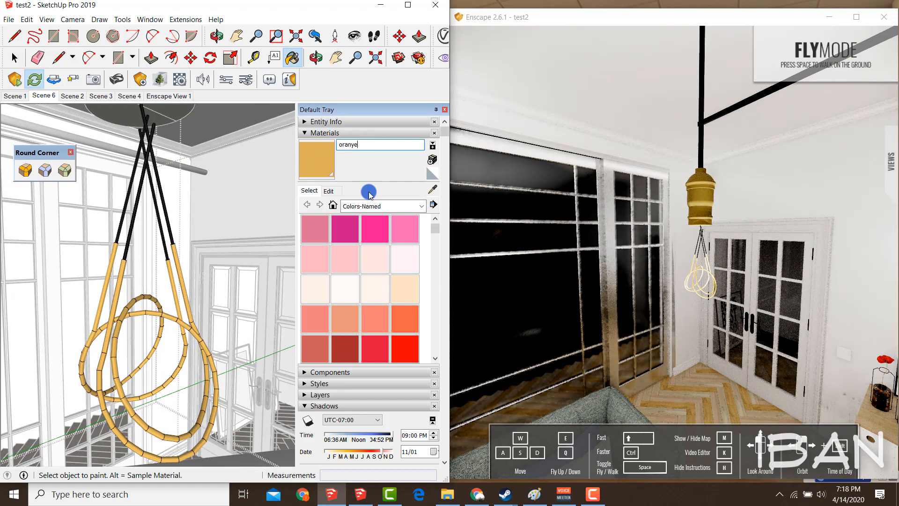
{"action": "left_click", "coordinate": [179, 84]}
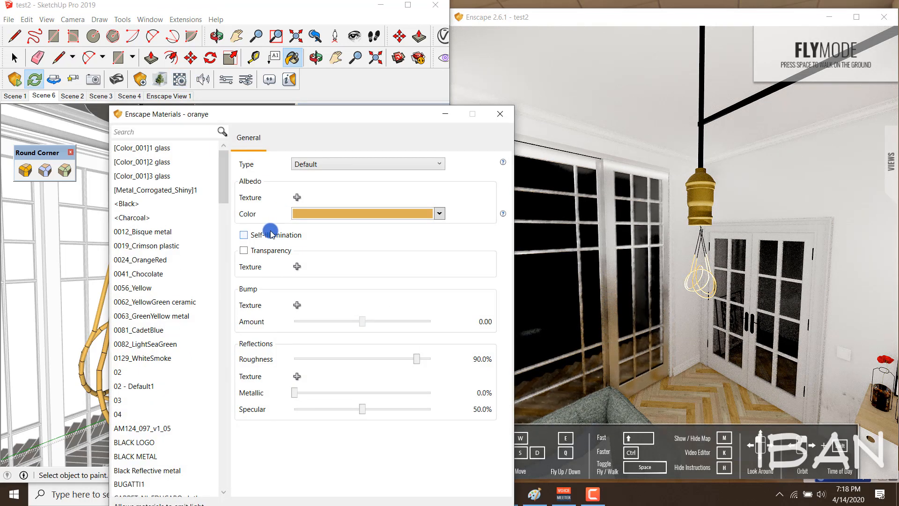
{"action": "left_click", "coordinate": [269, 232]}
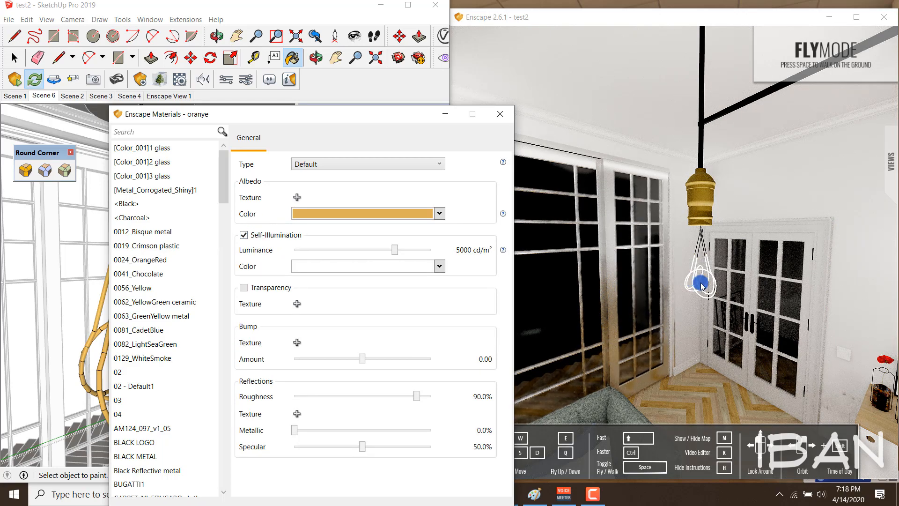
Step: Raise the filament material's self-illumination luminance to 47848 cd/m²
{"action": "left_click_drag", "start_coordinate": [395, 254], "coordinate": [412, 254]}
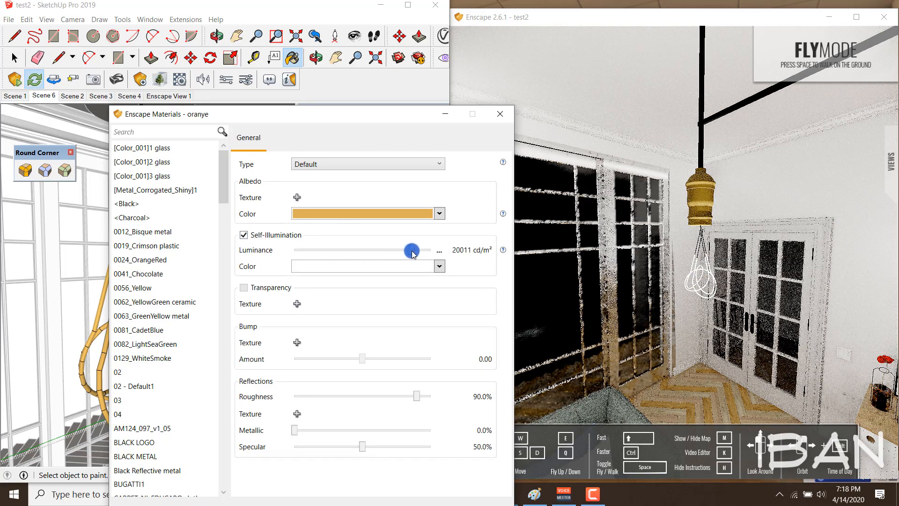
{"action": "left_click", "coordinate": [437, 267]}
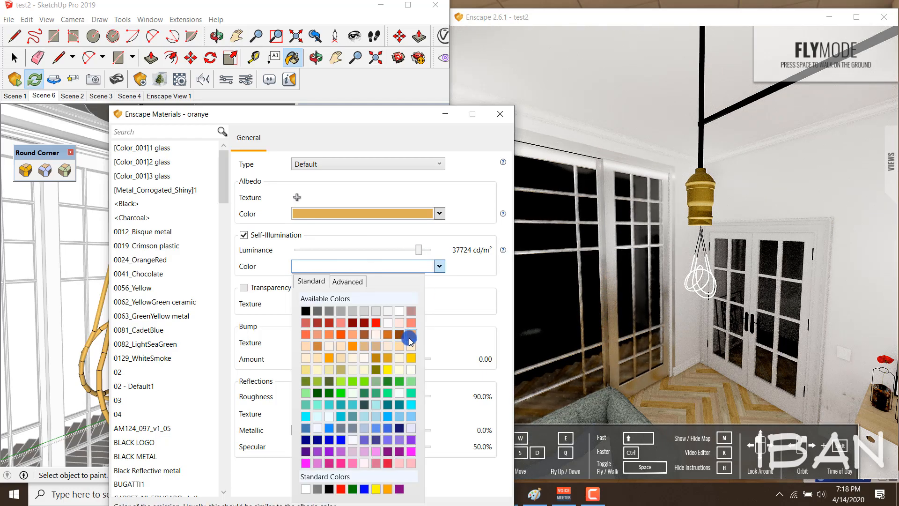
{"action": "left_click", "coordinate": [421, 251]}
{"action": "left_click_drag", "start_coordinate": [421, 252], "coordinate": [426, 253]}
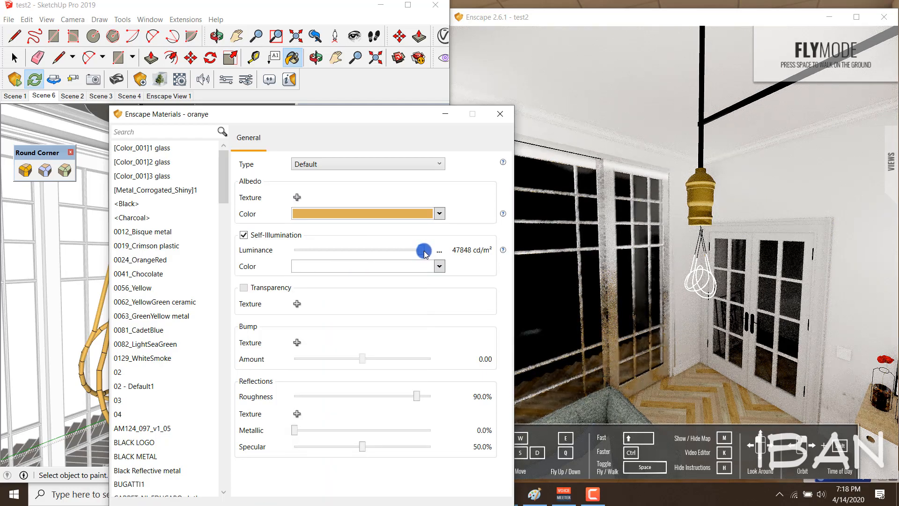
Step: Set the filament material's self-illumination colour to golden yellow and close the Enscape material editor
{"action": "left_click_drag", "start_coordinate": [309, 212], "coordinate": [321, 215]}
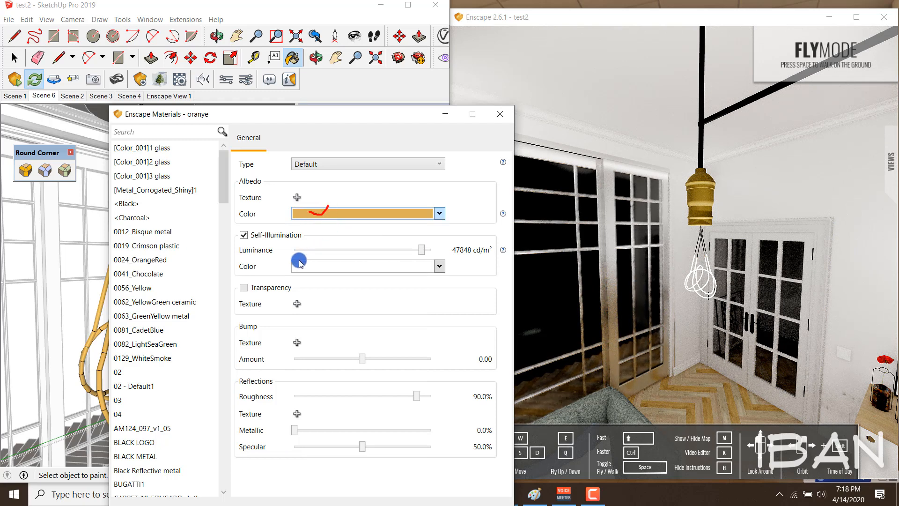
{"action": "left_click", "coordinate": [438, 265]}
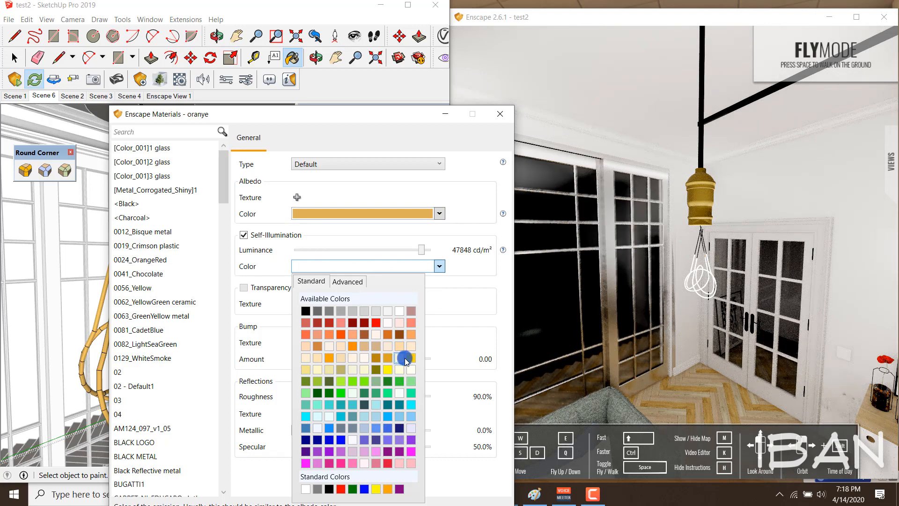
{"action": "left_click", "coordinate": [409, 361]}
{"action": "left_click", "coordinate": [500, 114]}
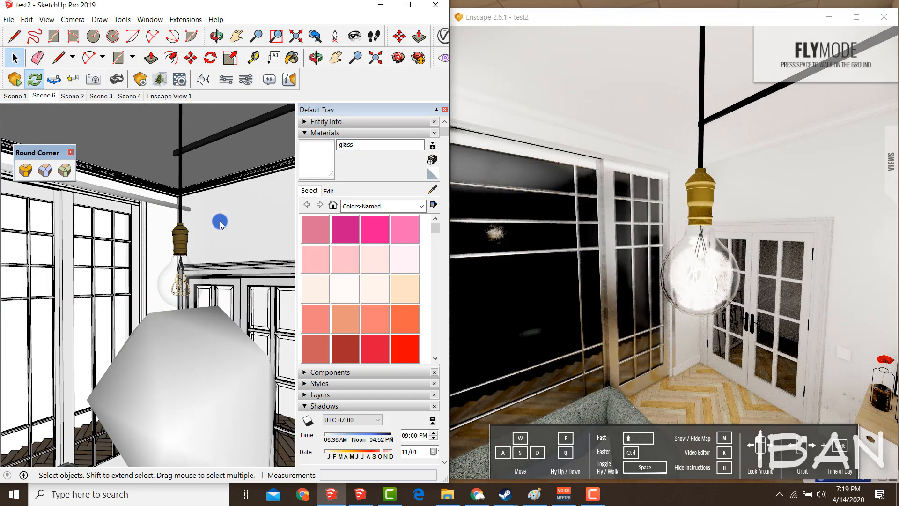
{"action": "scroll", "coordinate": [179, 269], "scroll_direction": "down", "scroll_amount": 2}
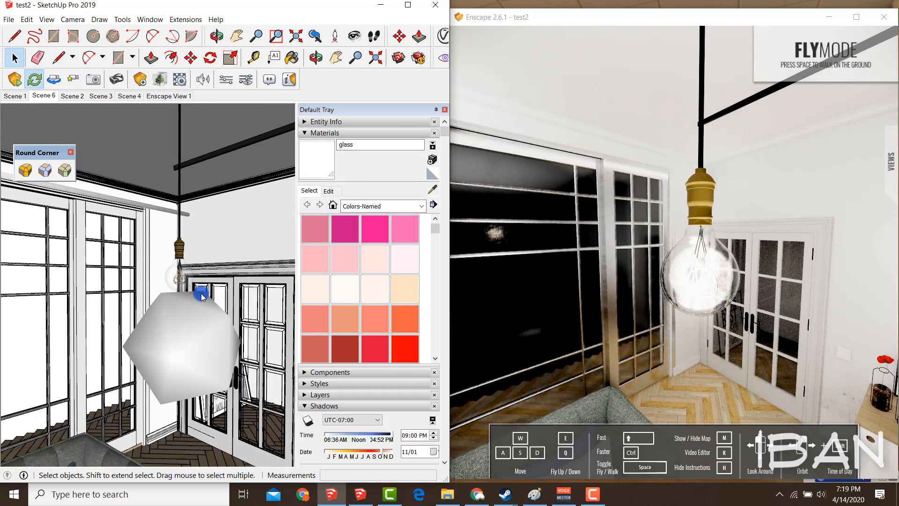